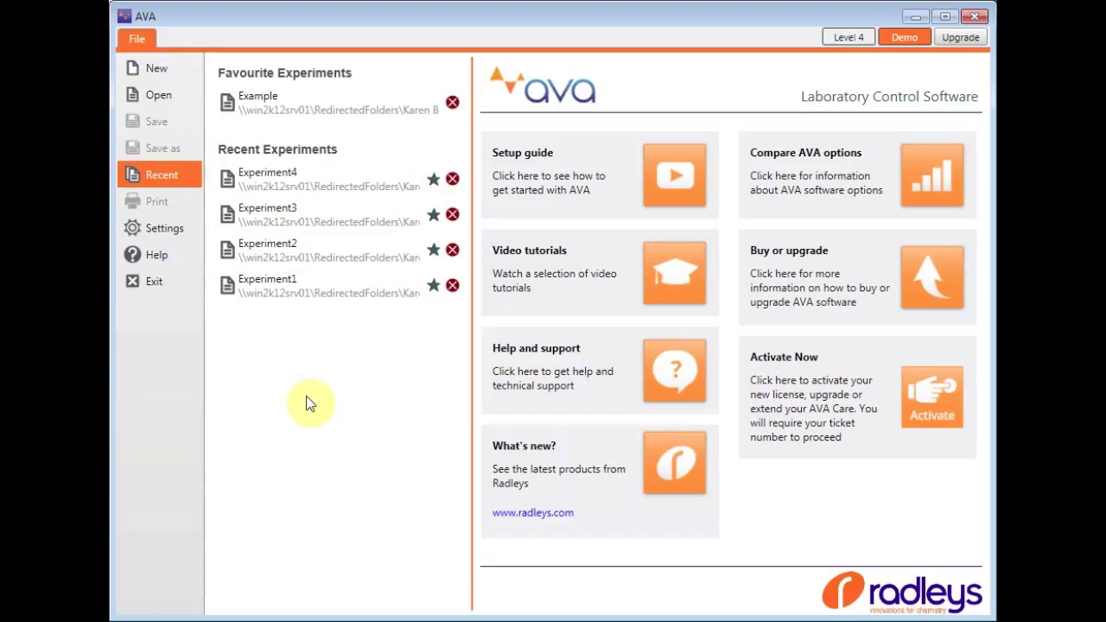
Step: Start a new experiment from the File menu to show the Apparatus Setups page
left_click(167, 74)
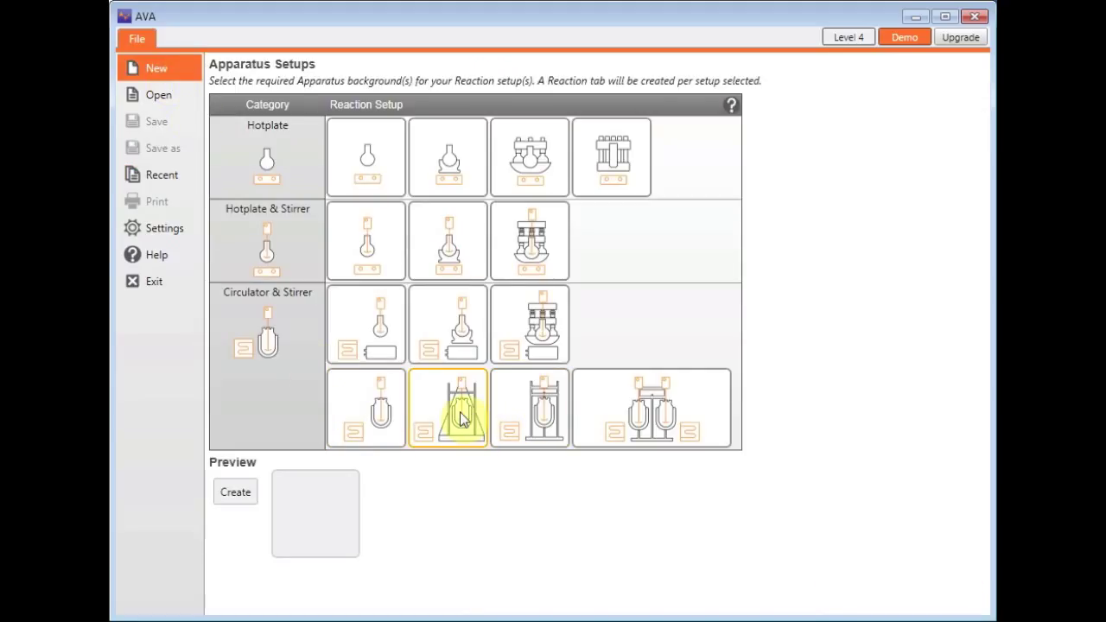
Step: Create an experiment from the Circulator & Stirrer jacketed reactor on a stand setup
left_click(533, 413)
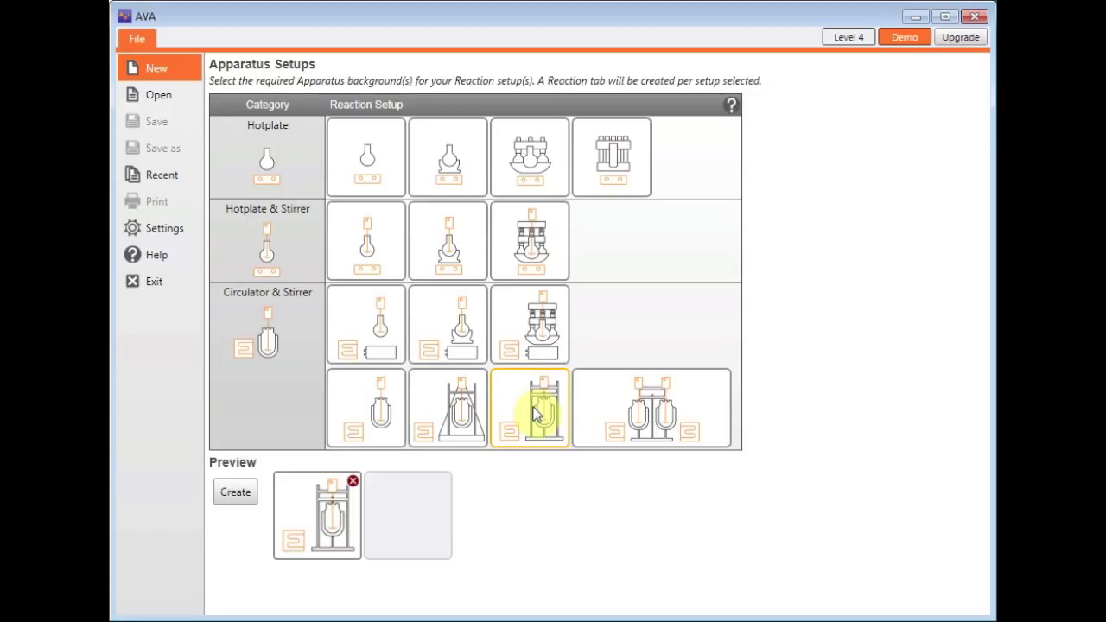
left_click(228, 499)
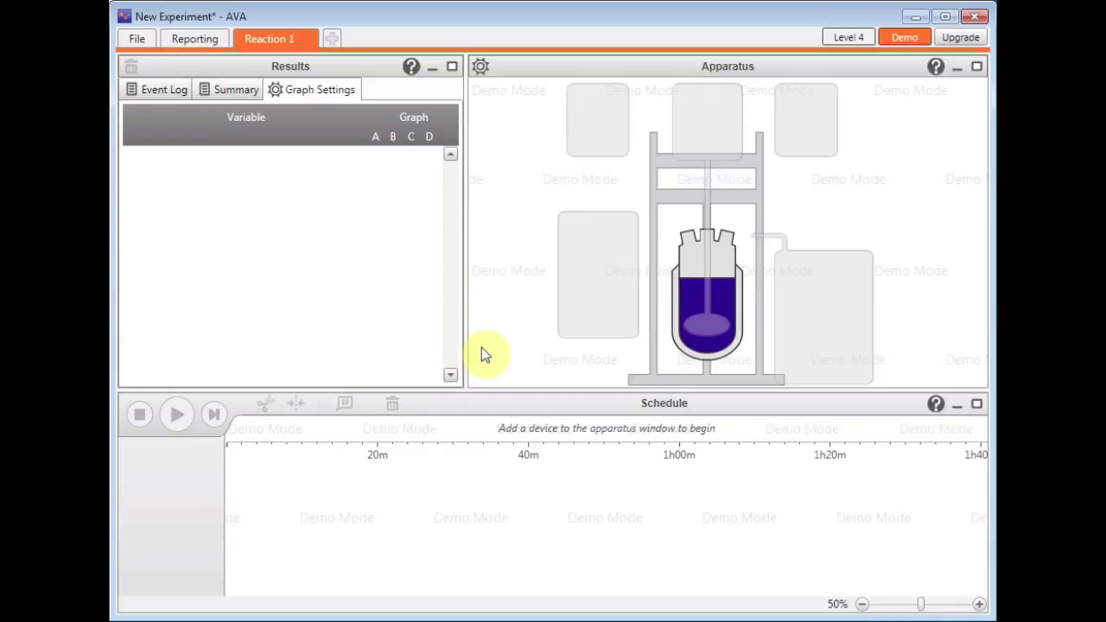
Step: Add a circulator with its external temperature probe enabled, plus a stirrer
left_click(608, 263)
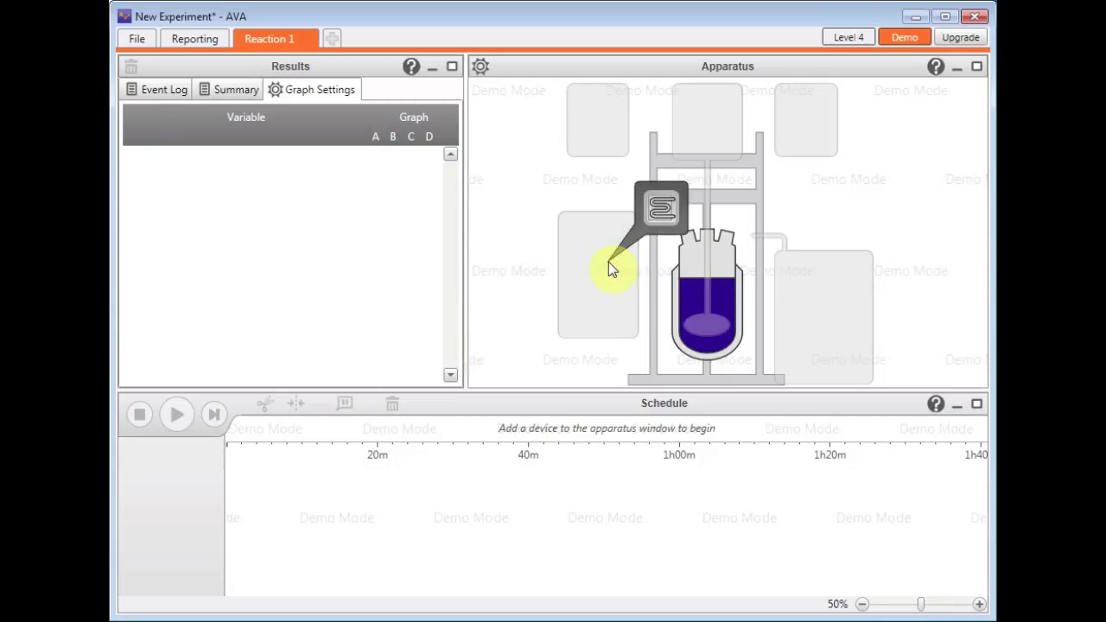
left_click(669, 218)
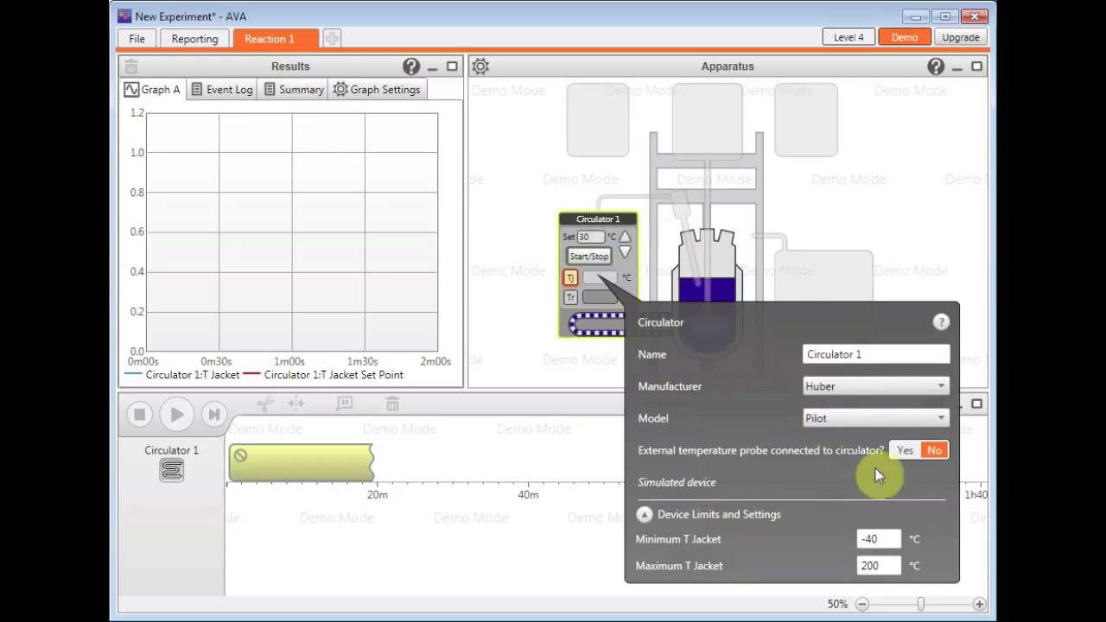
left_click(909, 449)
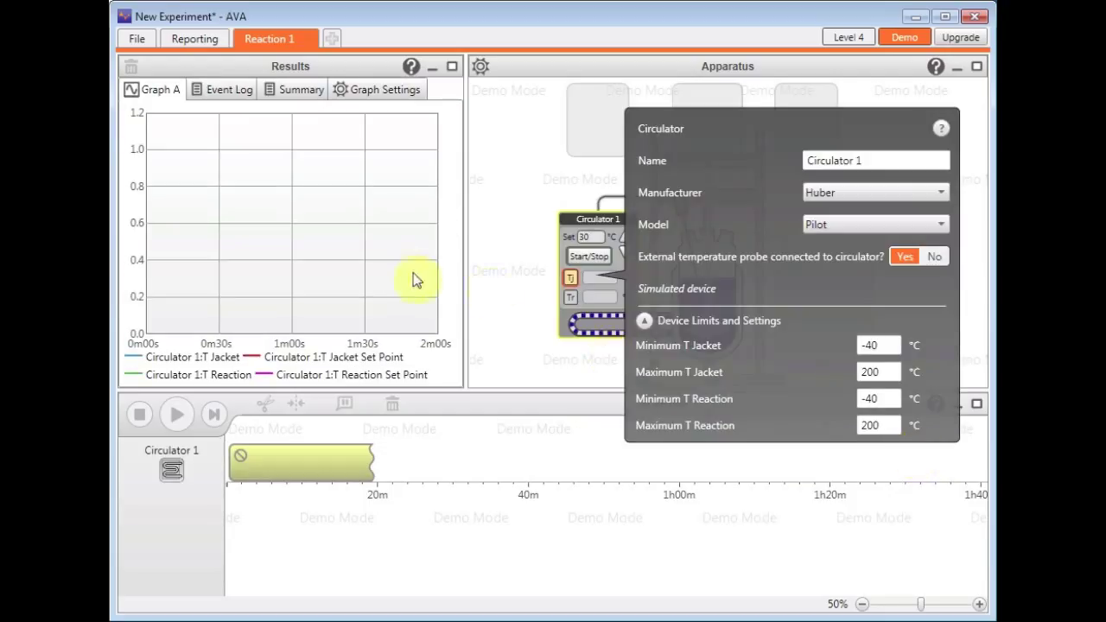
left_click(504, 295)
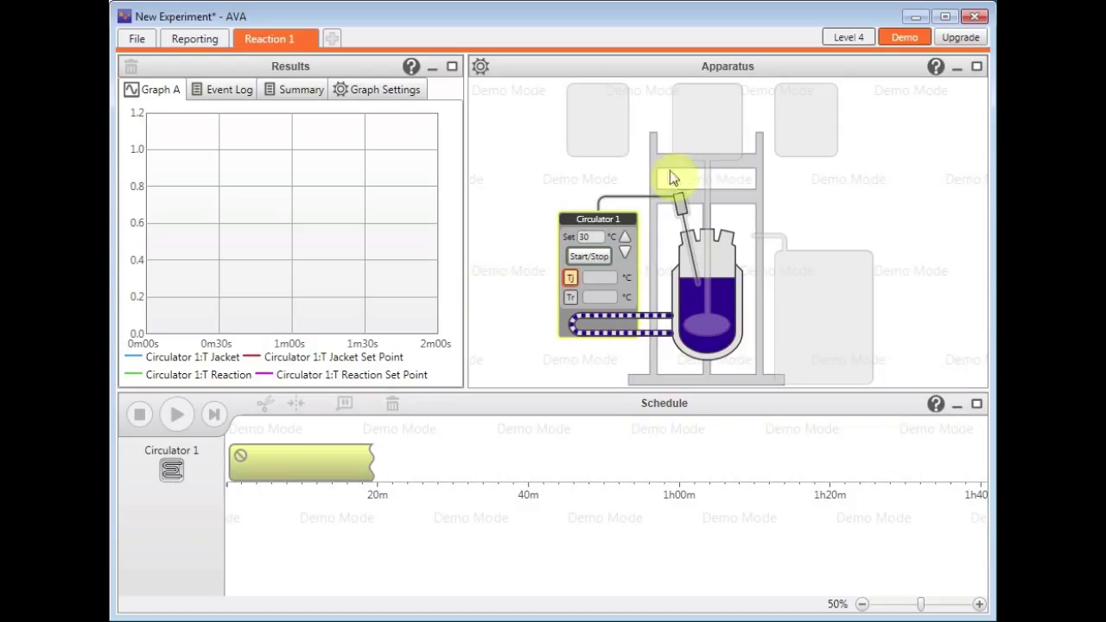
left_click(697, 137)
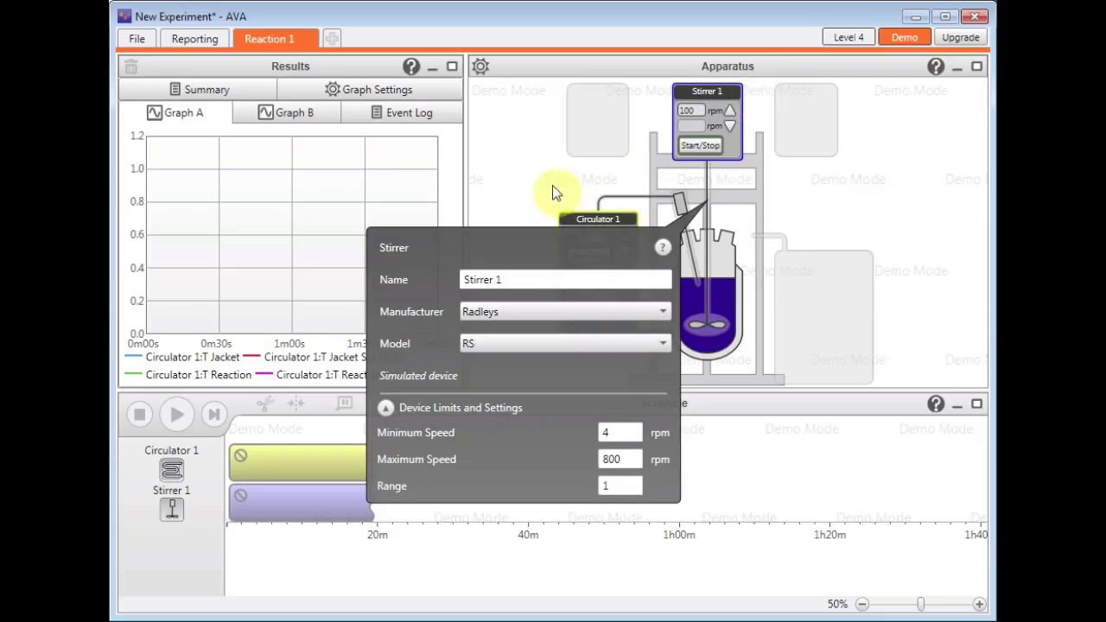
left_click(551, 184)
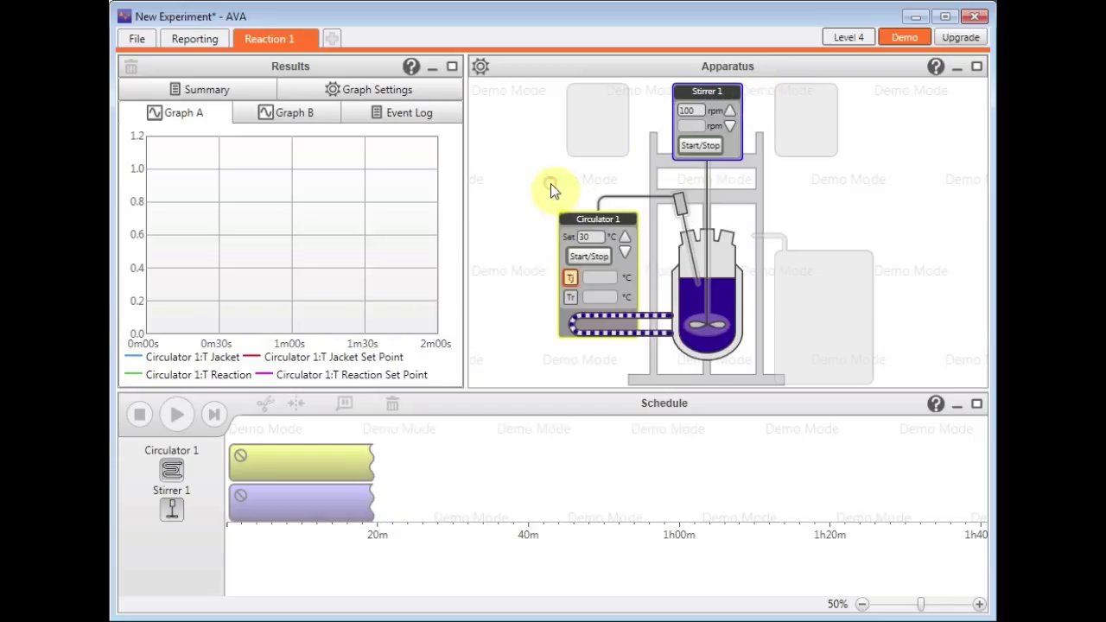
Step: Add a pump with a balance beneath it and a pH probe in the top slot
left_click(825, 283)
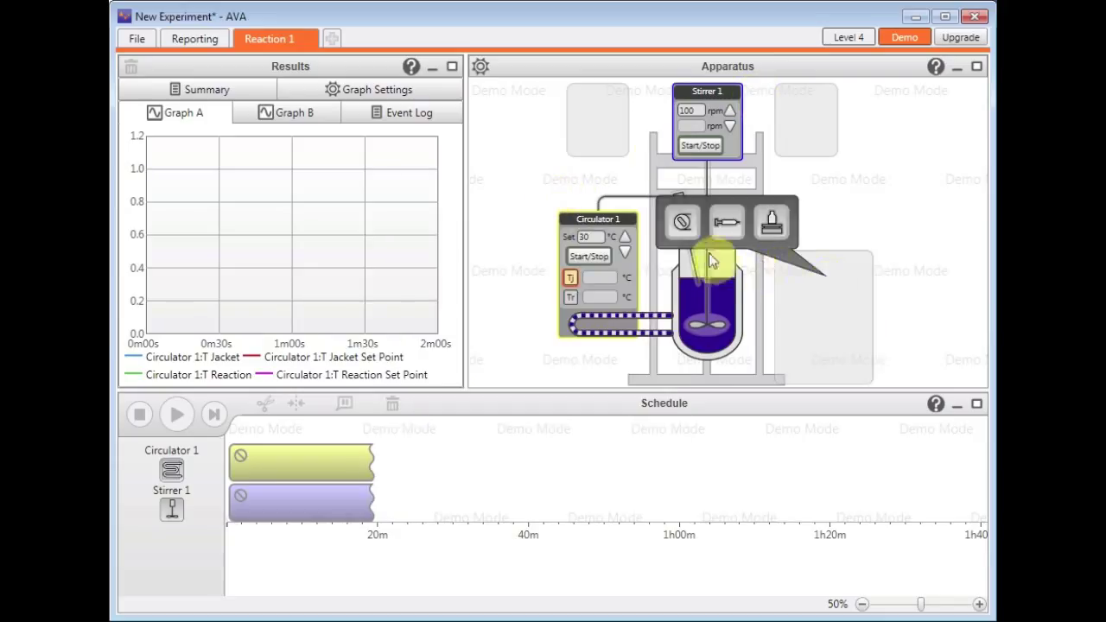
left_click(680, 221)
left_click(766, 345)
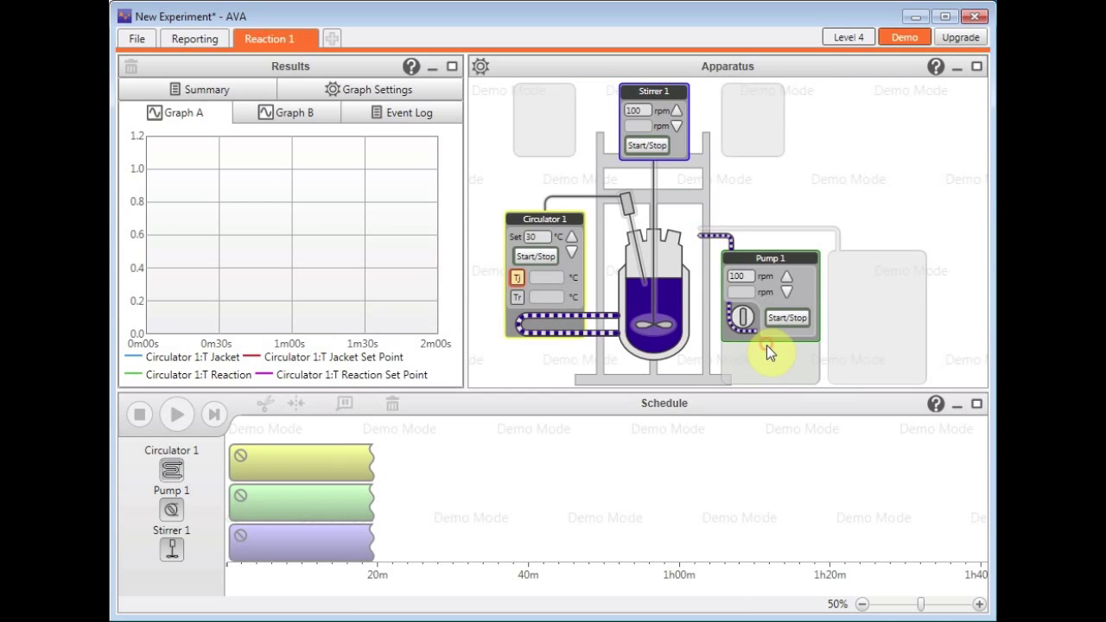
left_click(800, 310)
left_click(793, 213)
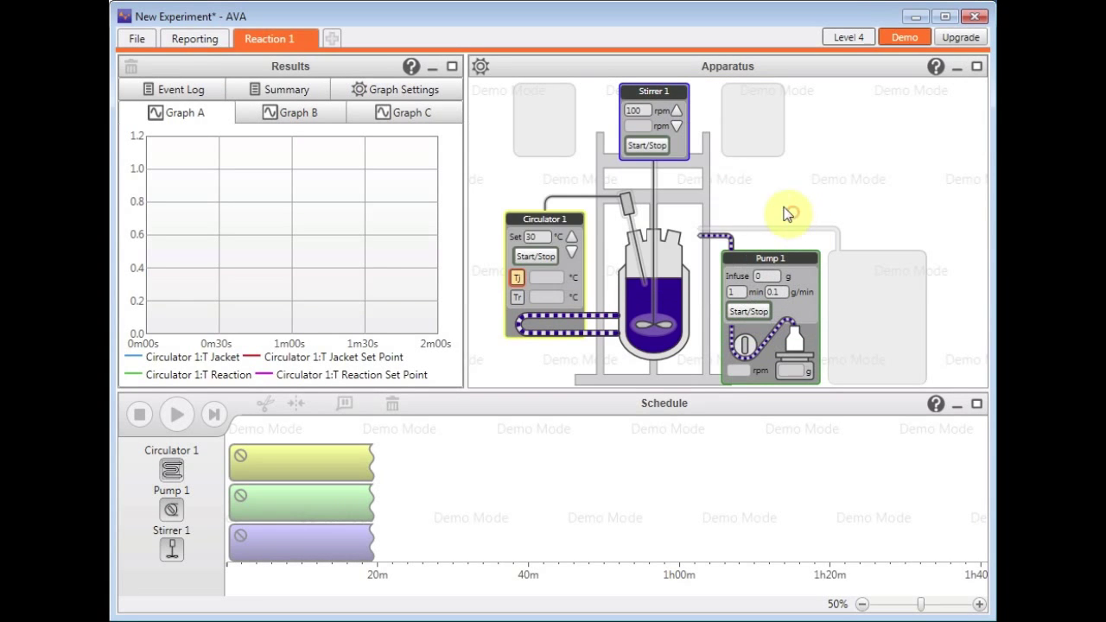
left_click(751, 126)
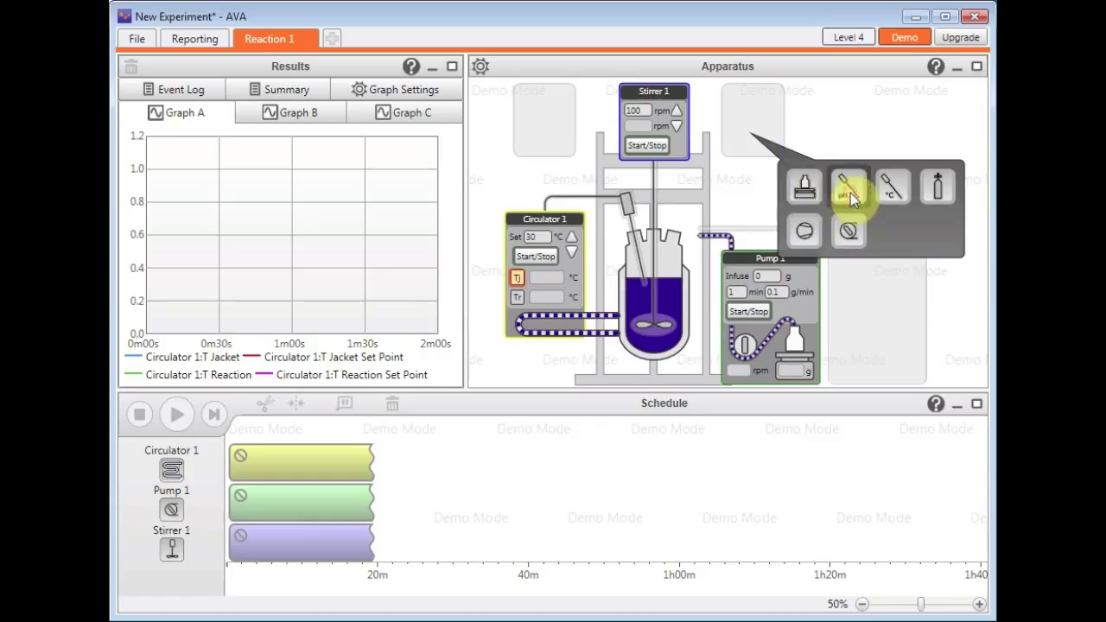
left_click(848, 190)
left_click(802, 195)
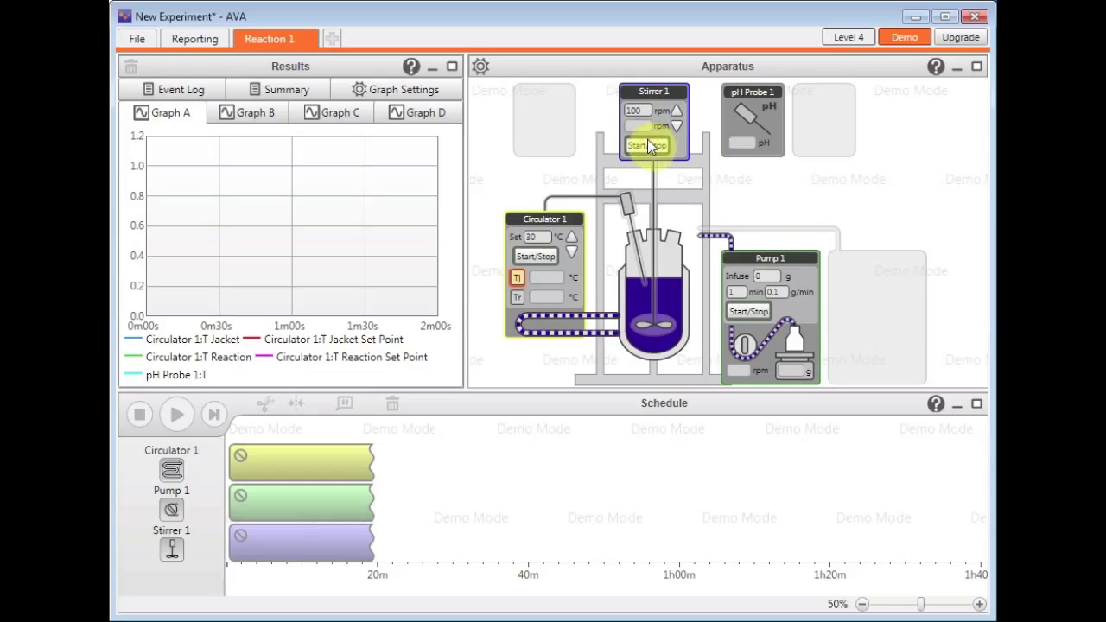
Step: Save the experiment as Experiment5 and start the circulator at 45 °C
key("ctrl+s")
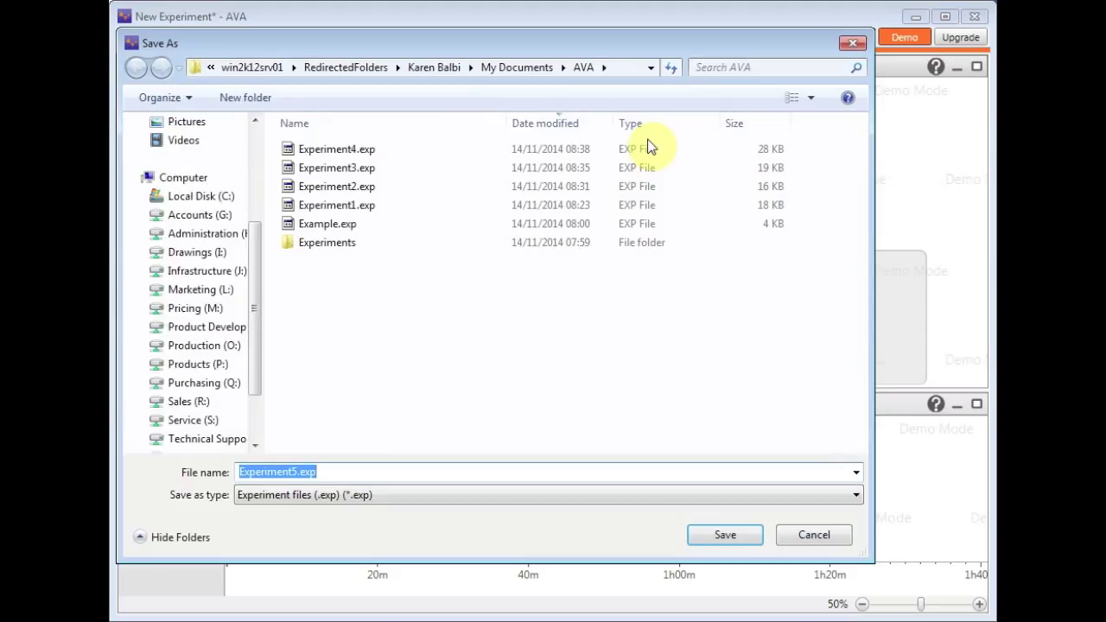
key("Return")
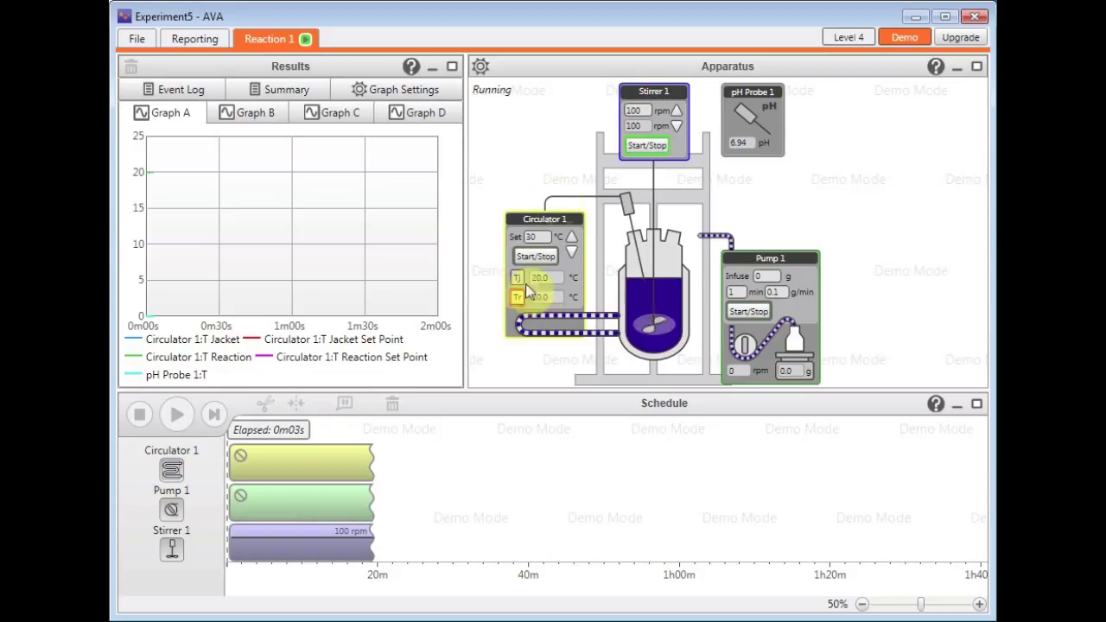
double_click(542, 235)
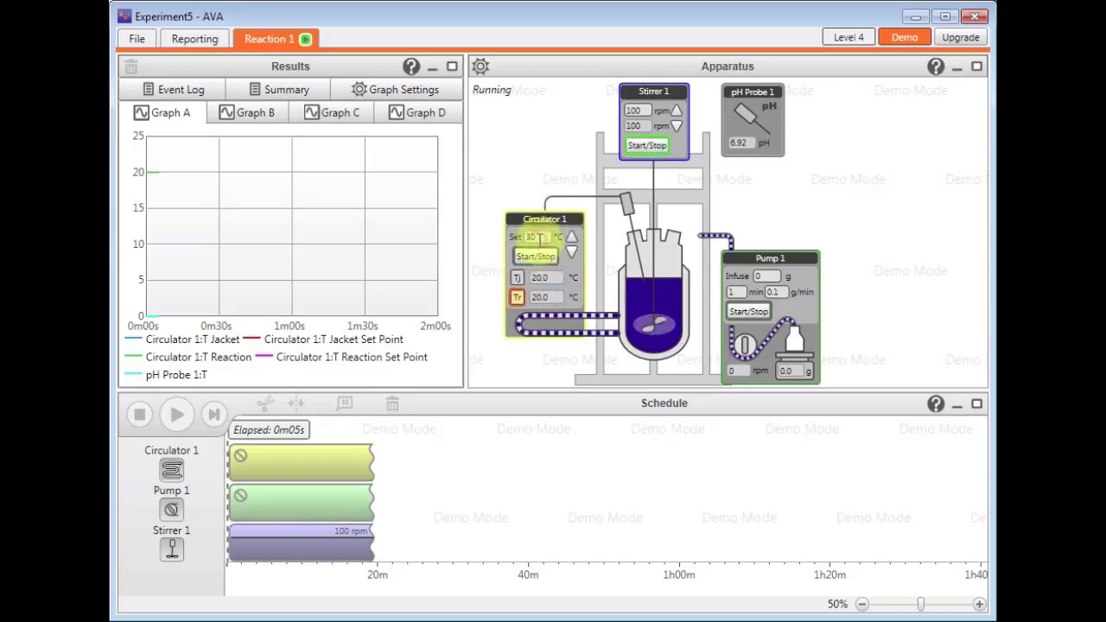
type("45")
left_click(543, 258)
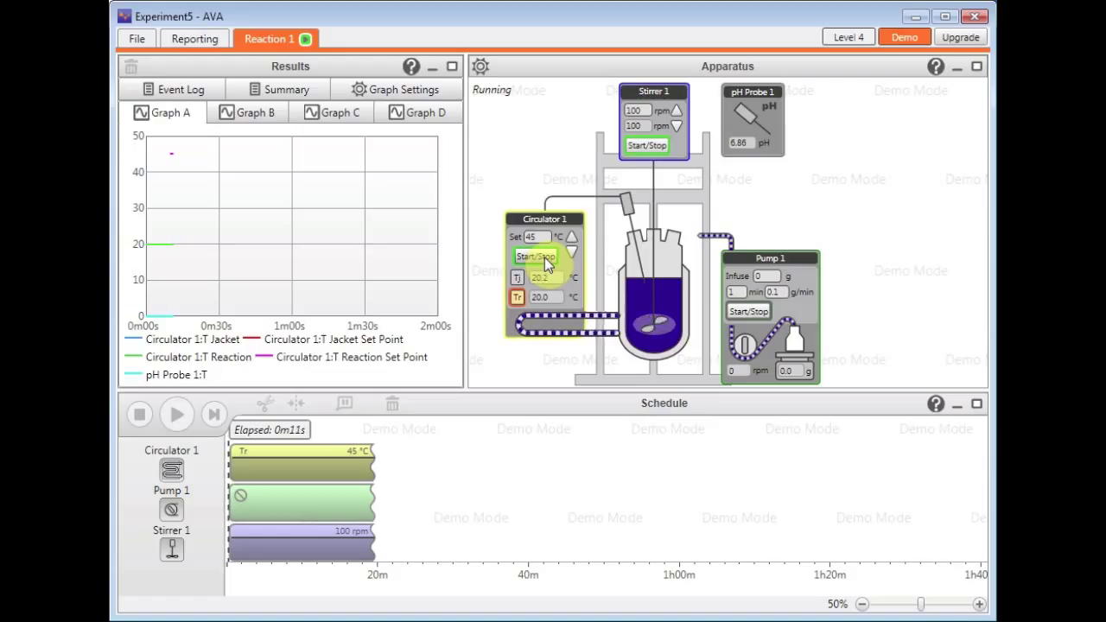
Step: Raise the stirrer speed setpoint to 180 rpm
left_click(978, 605)
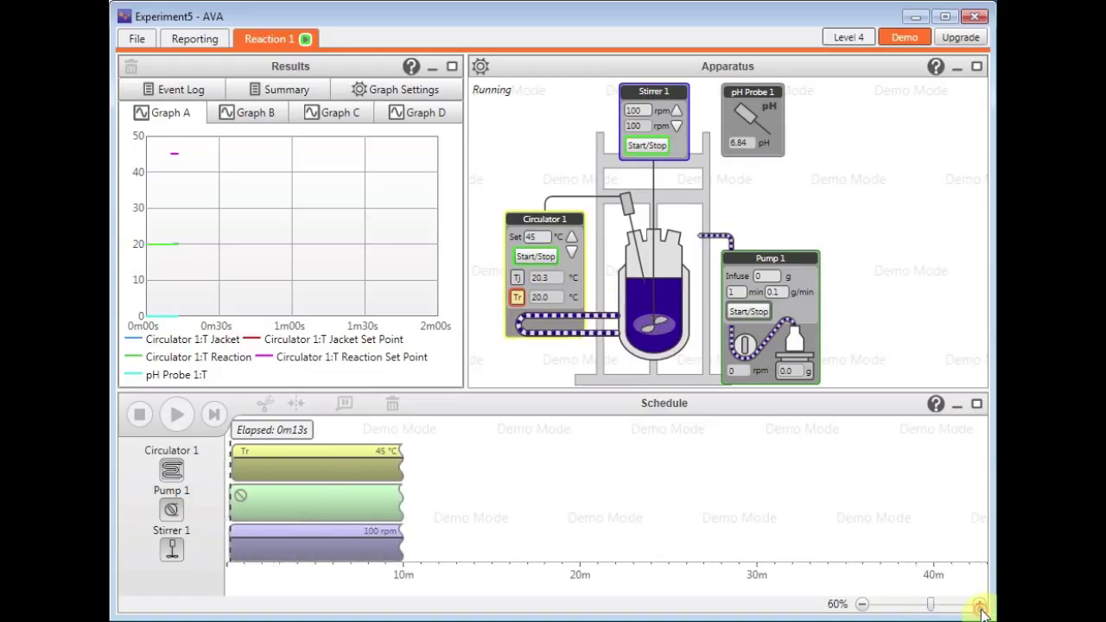
left_click(980, 605)
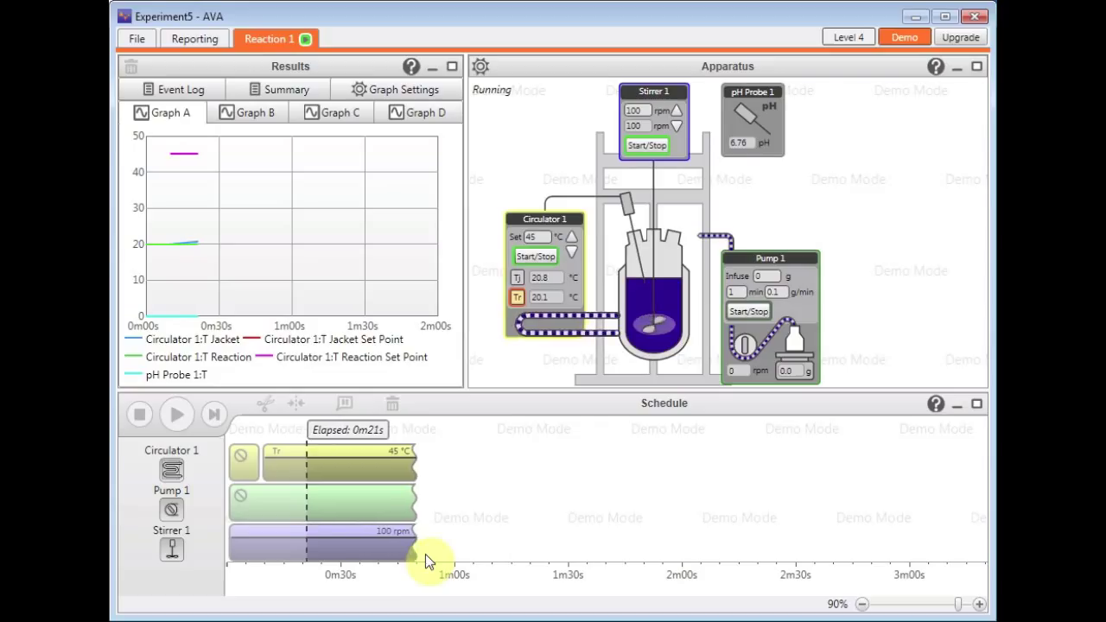
left_click(675, 113)
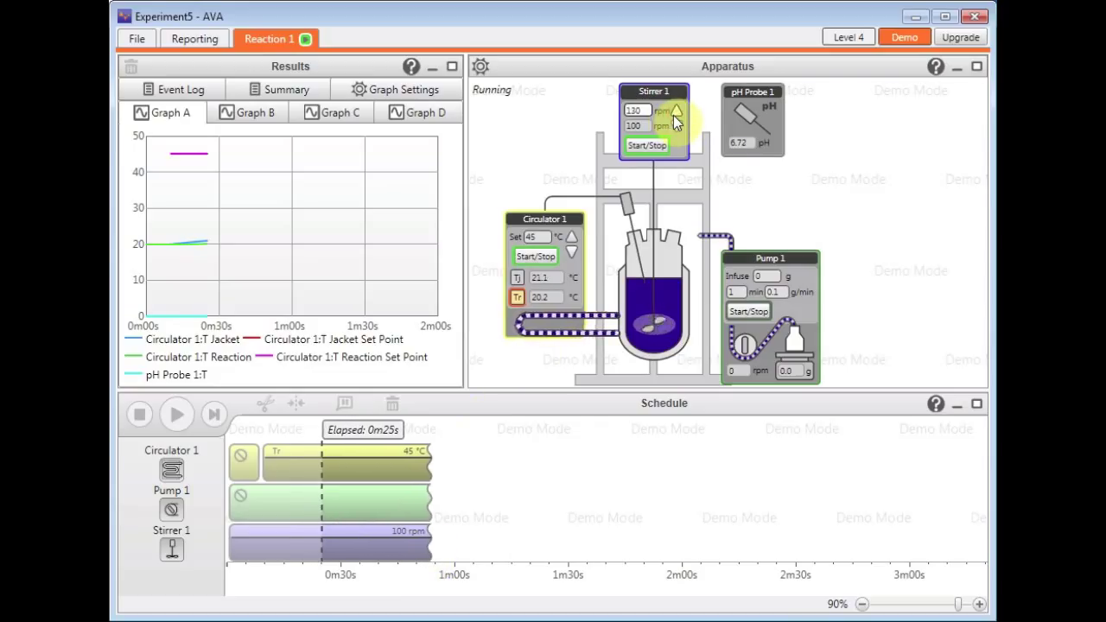
left_click(676, 112)
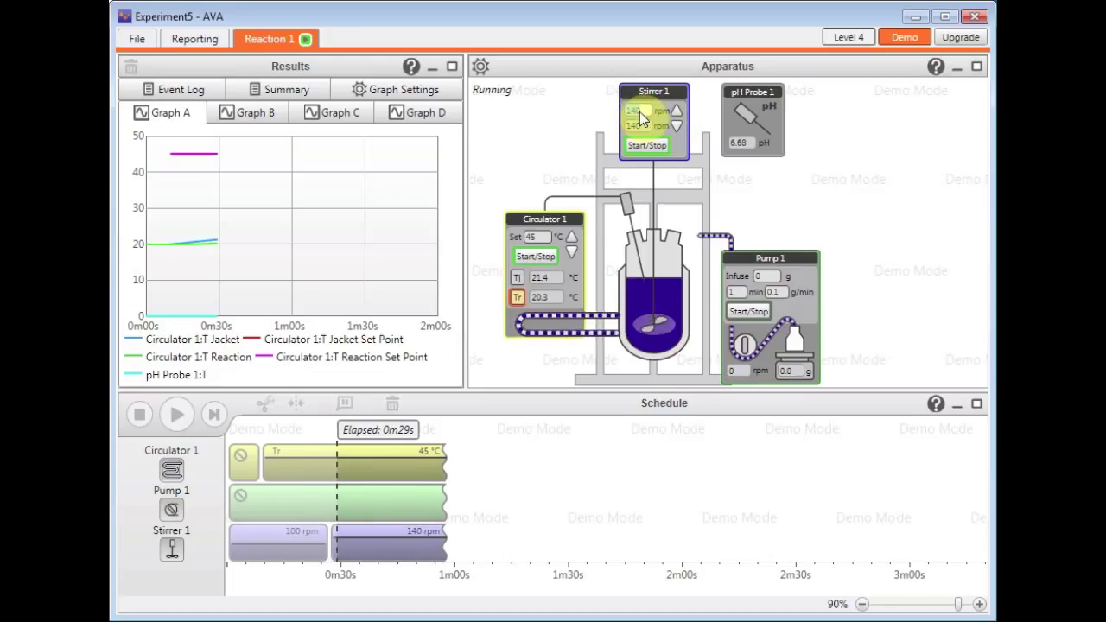
type("180")
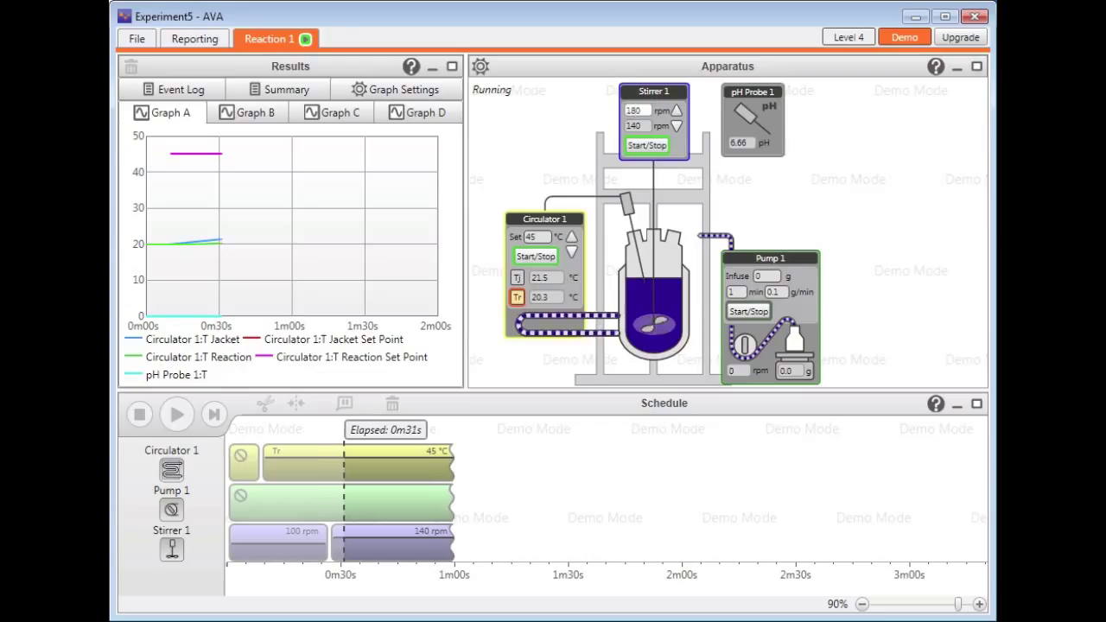
key("Return")
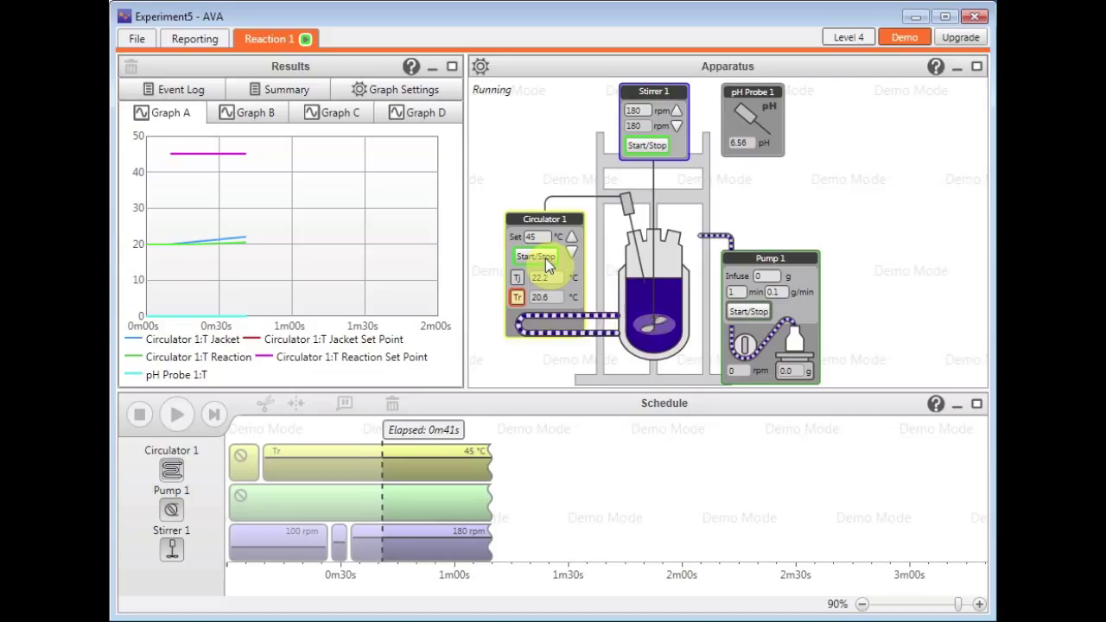
Step: Stop the run, switch the circulator to schedule control, and save as Experiment6.exp
left_click(654, 145)
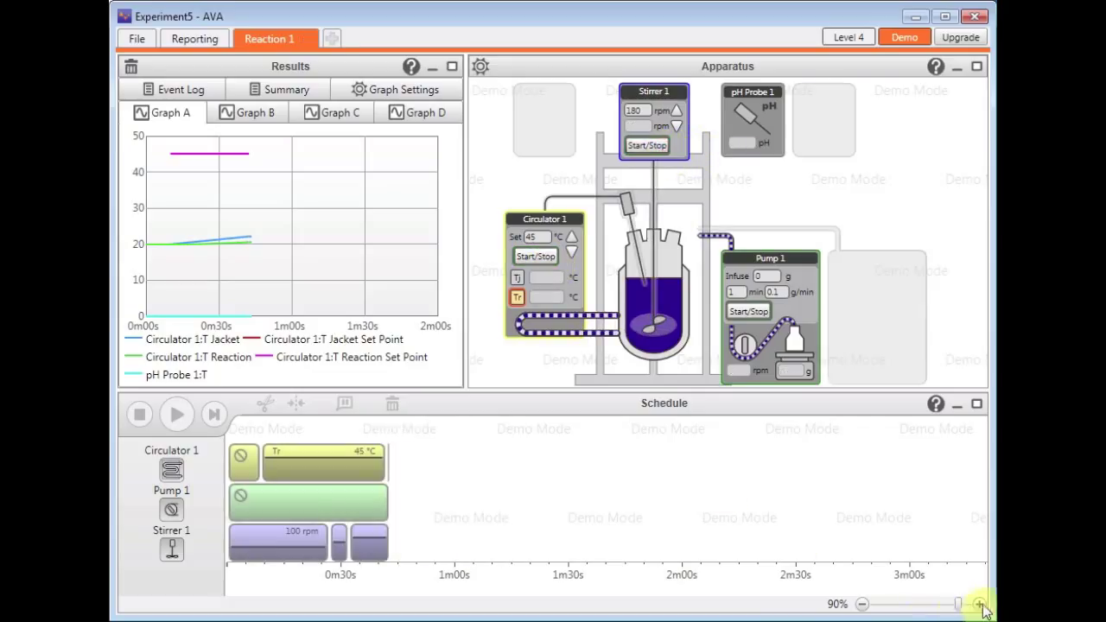
left_click_drag(958, 604, 969, 609)
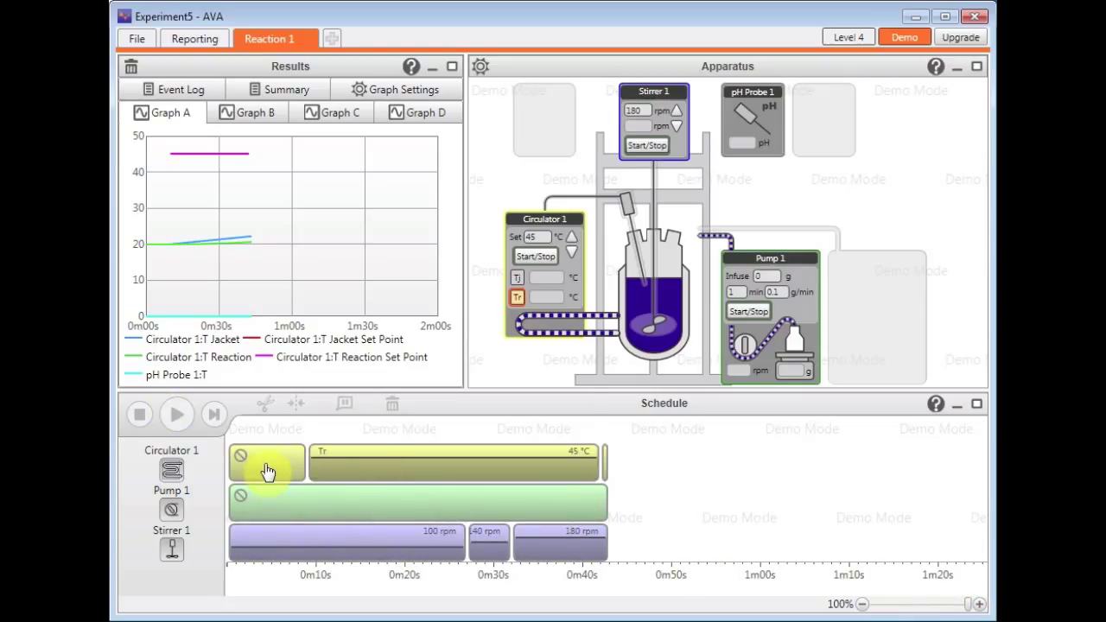
left_click(267, 467)
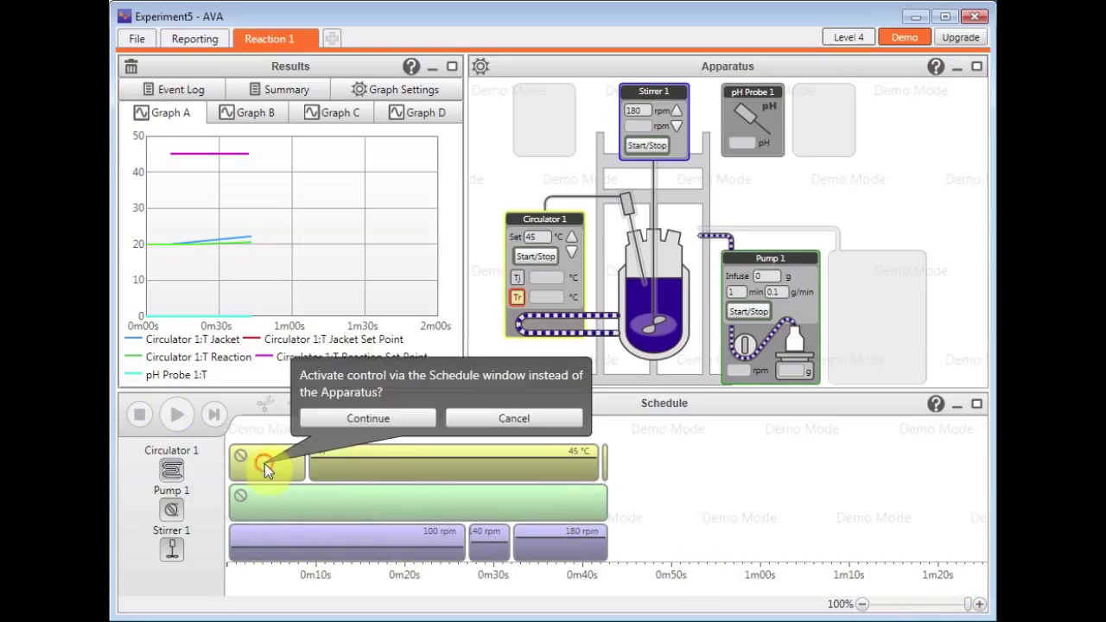
left_click(355, 424)
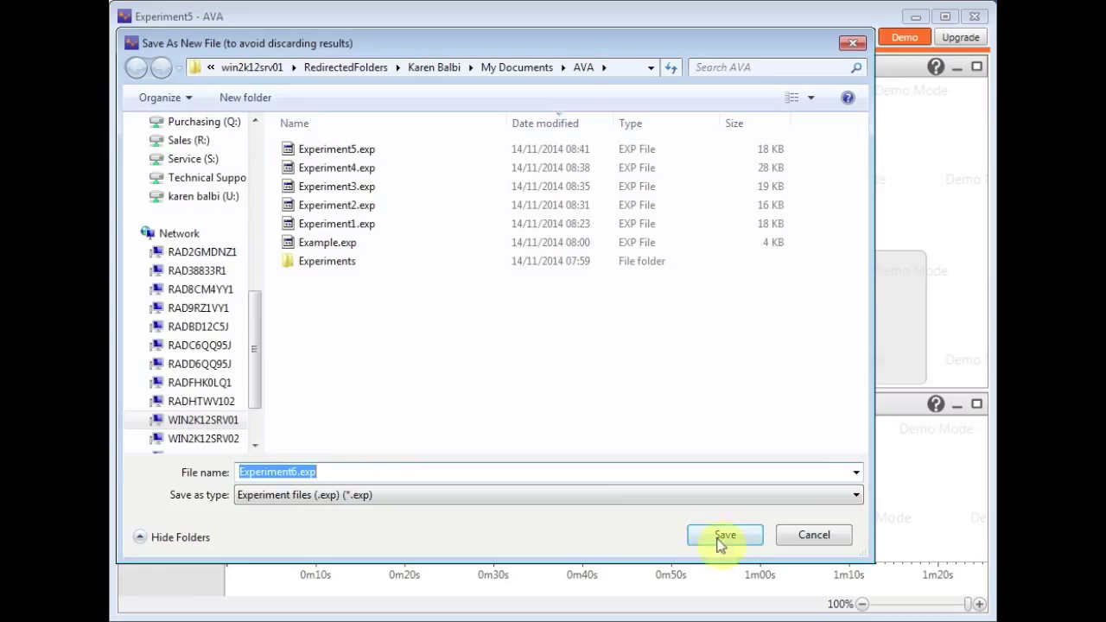
left_click(723, 537)
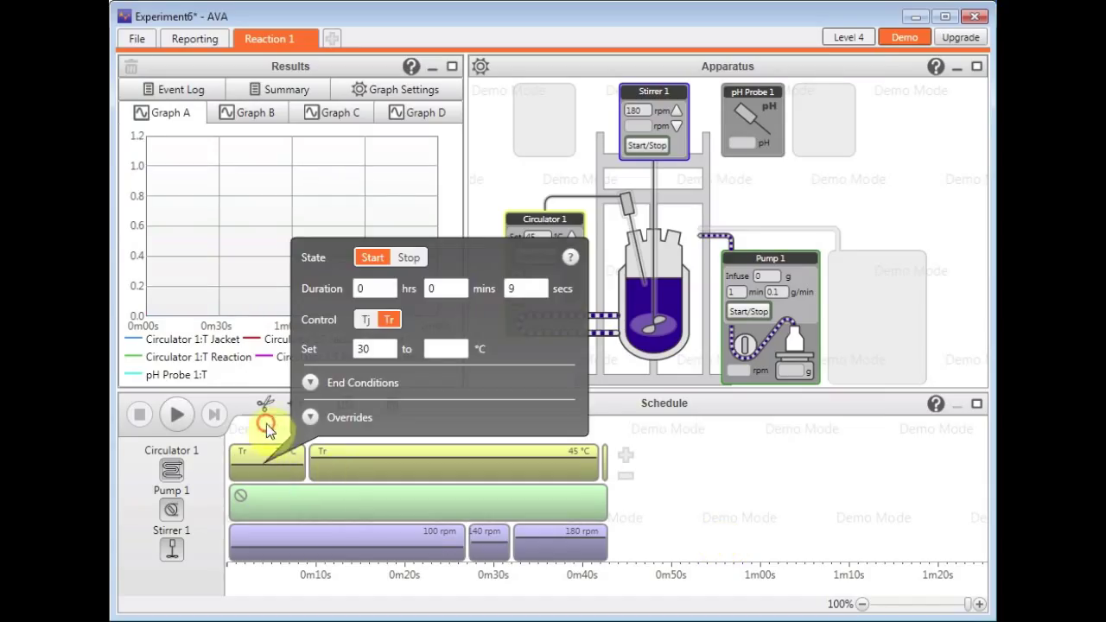
Step: Play the schedule for about 25 seconds, then stop the run
left_click(177, 416)
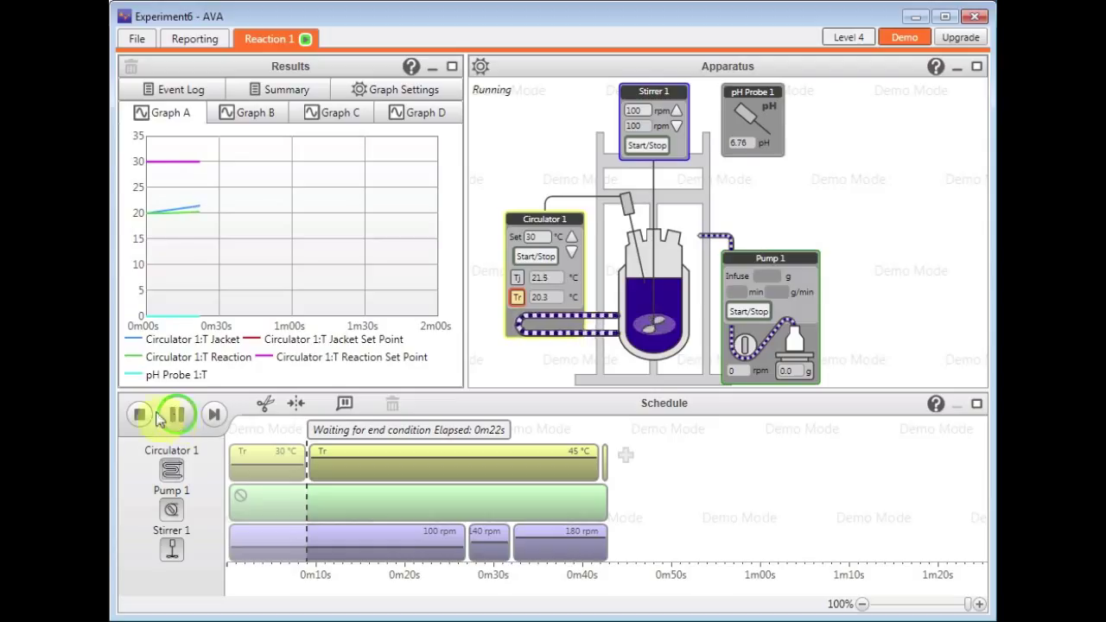
left_click(140, 414)
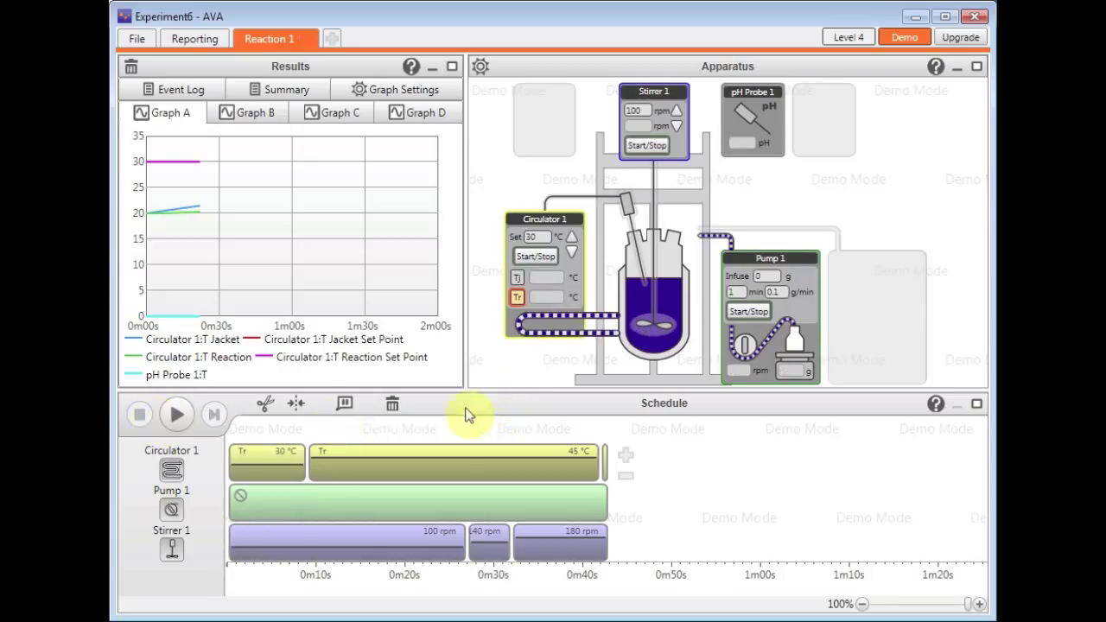
Step: Delete the whole schedule and save the experiment as Experiment7.exp
left_click(393, 404)
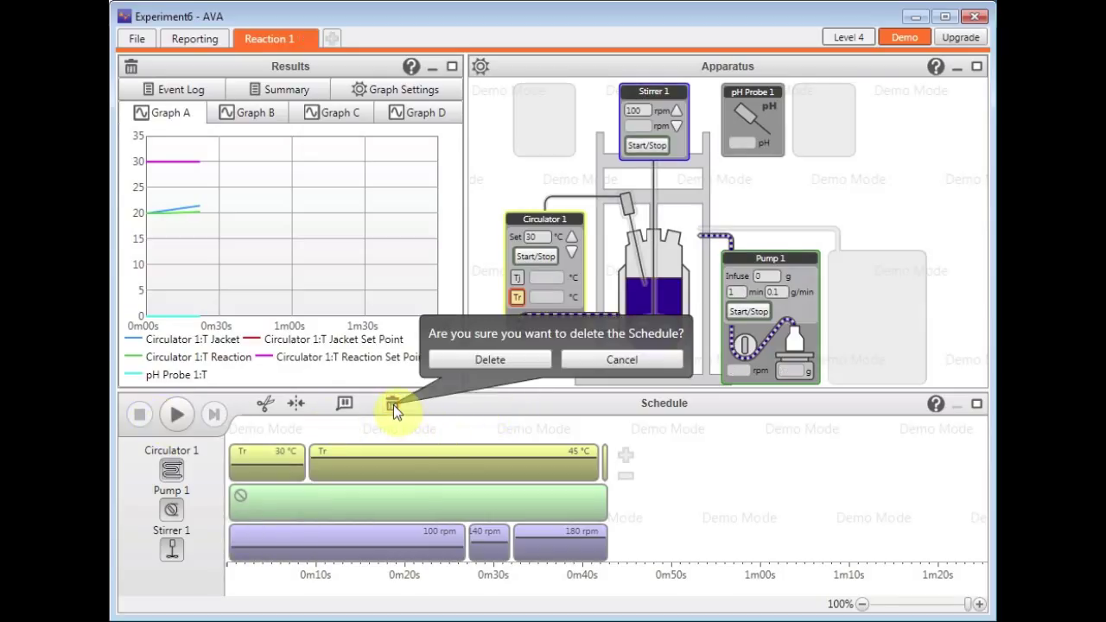
left_click(474, 361)
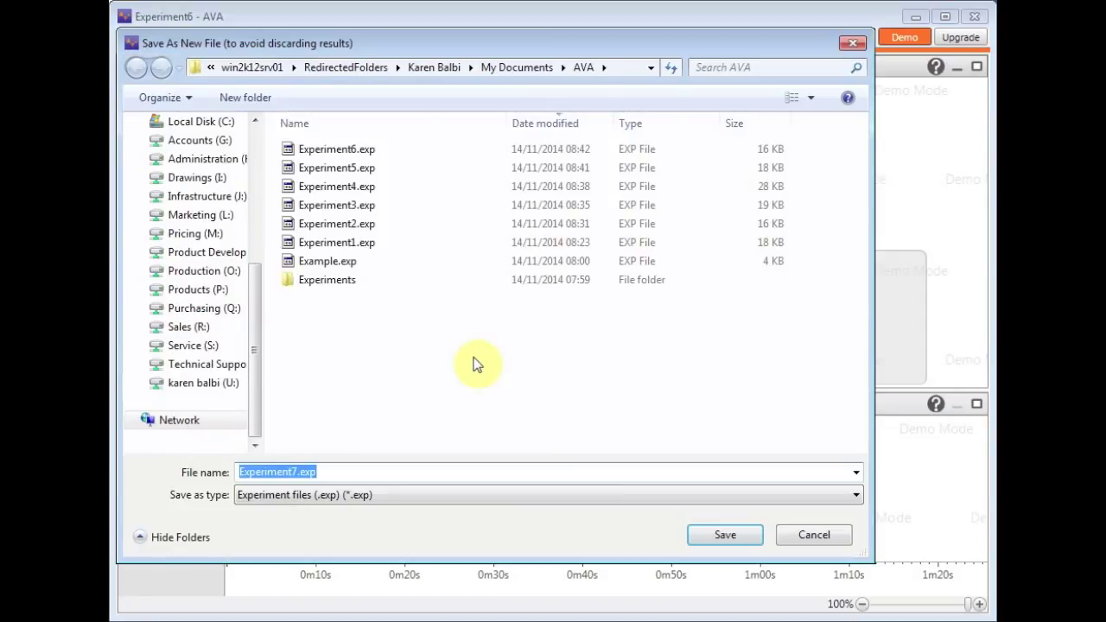
left_click(718, 536)
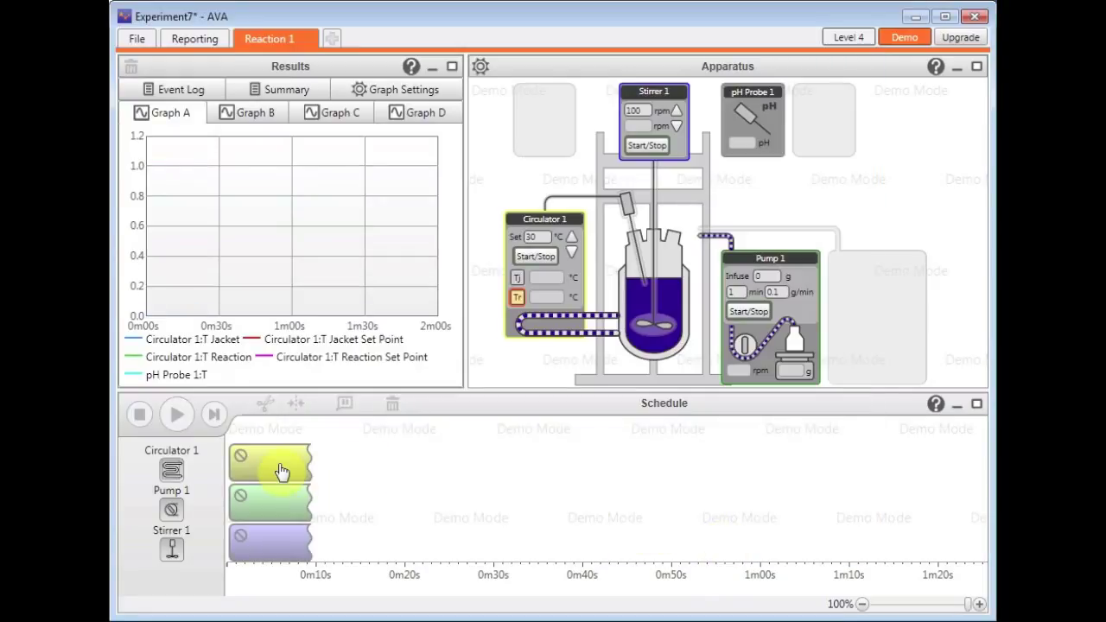
Step: Schedule the circulator at 30 °C for 10 minutes, then stretch the steps to 15 minutes
left_click(279, 469)
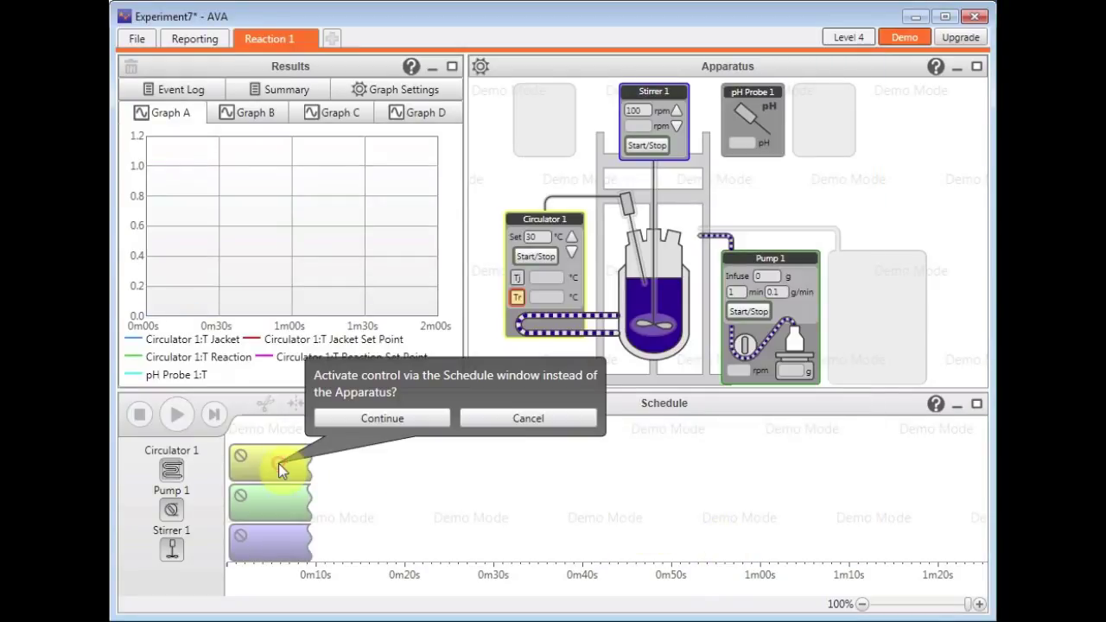
left_click(378, 421)
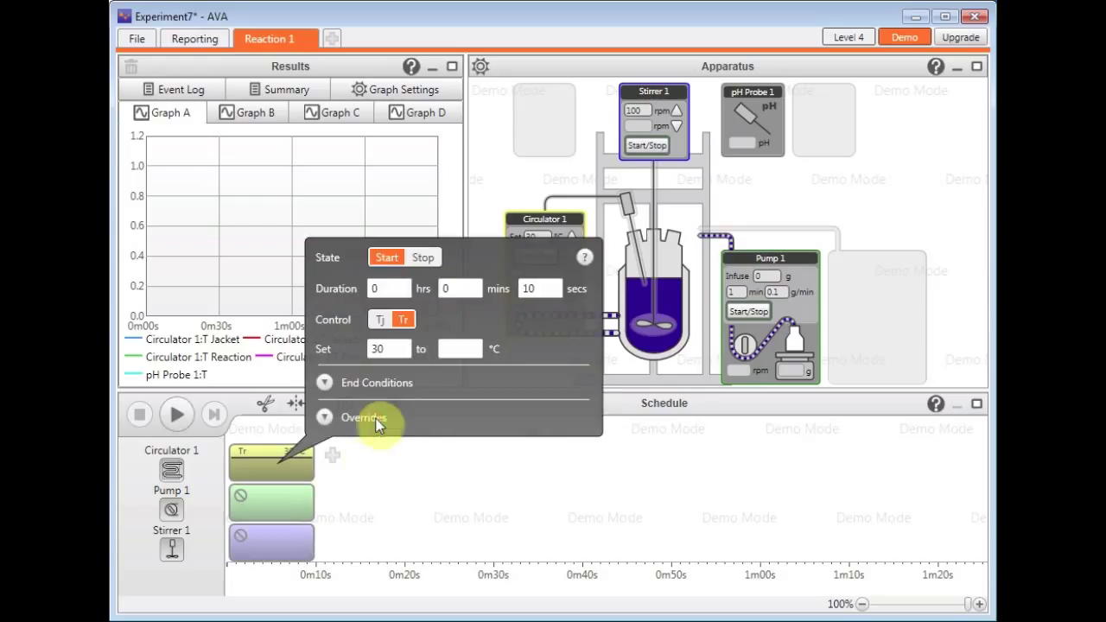
left_click(358, 498)
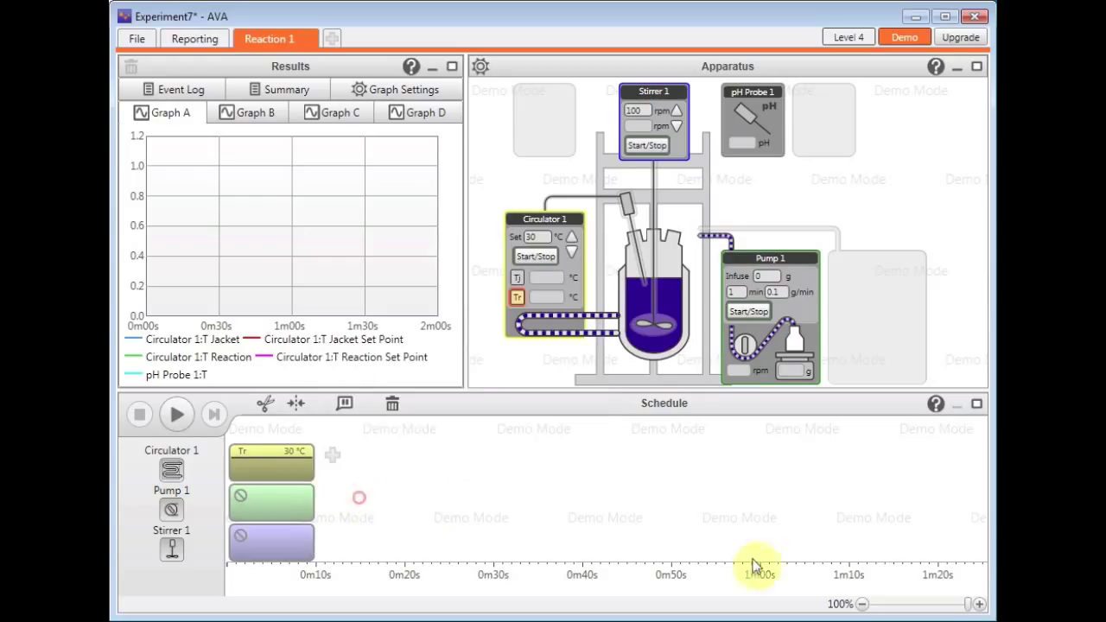
left_click(272, 472)
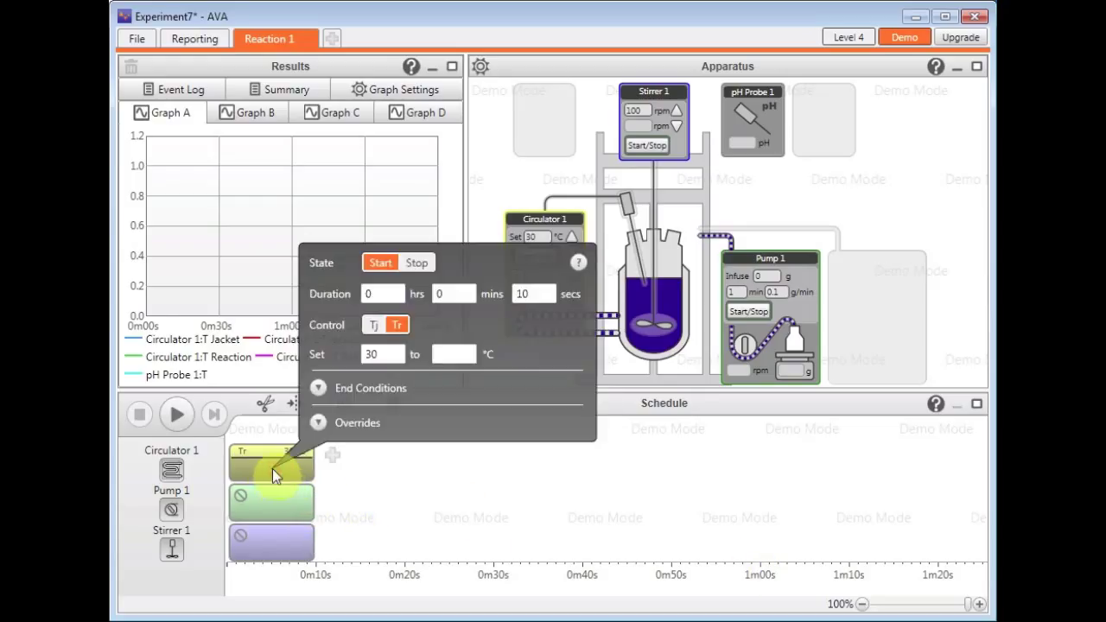
left_click(451, 295)
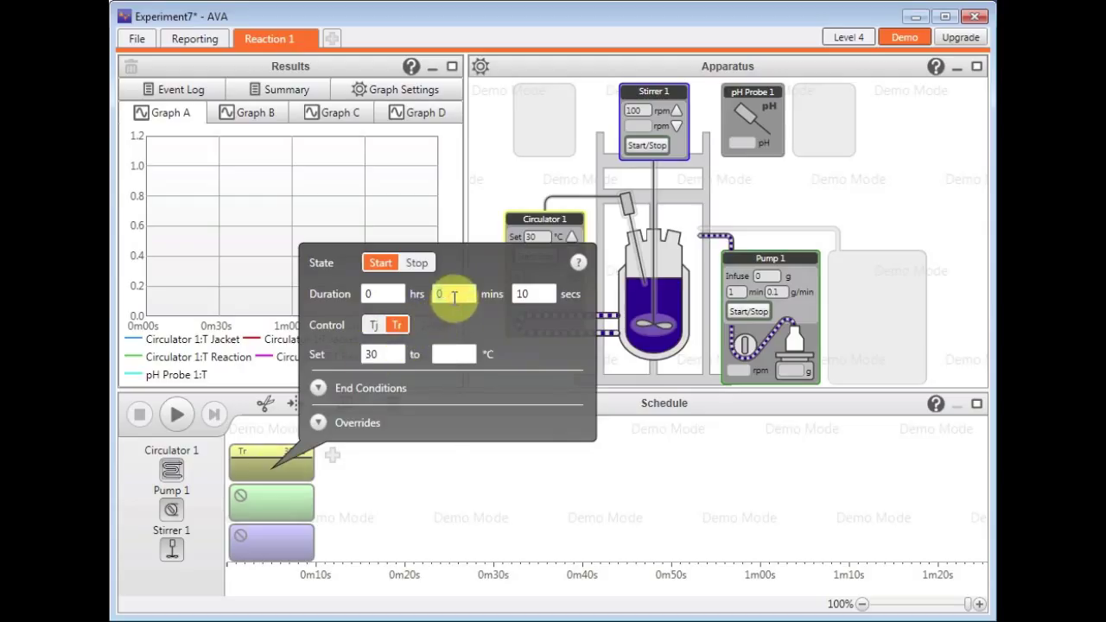
type("10")
left_click(460, 477)
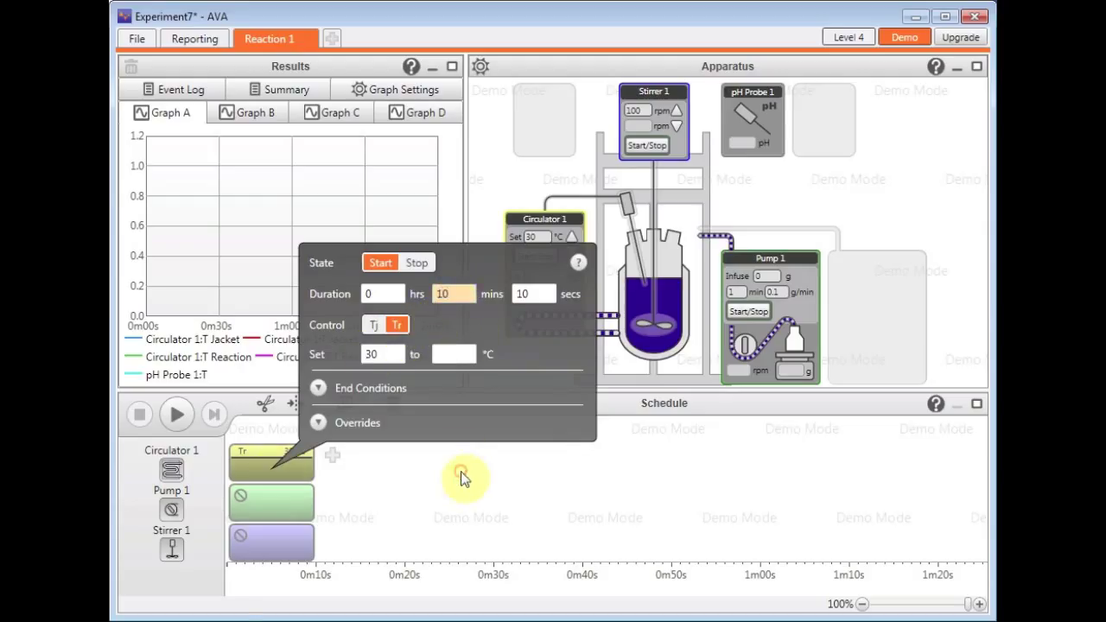
left_click(862, 604)
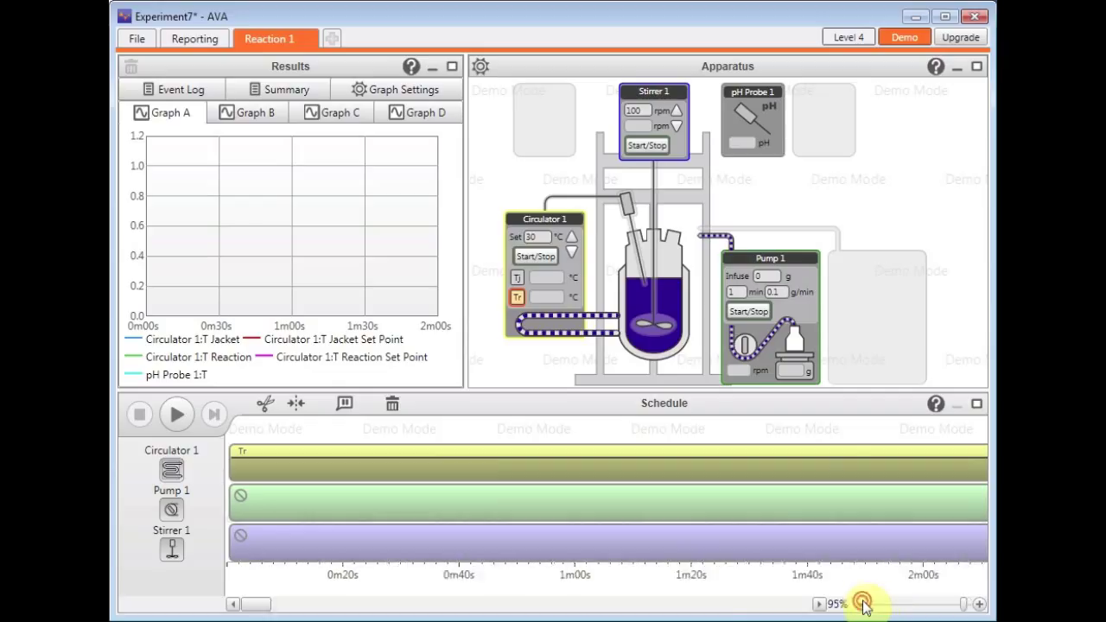
left_click(862, 603)
left_click(862, 604)
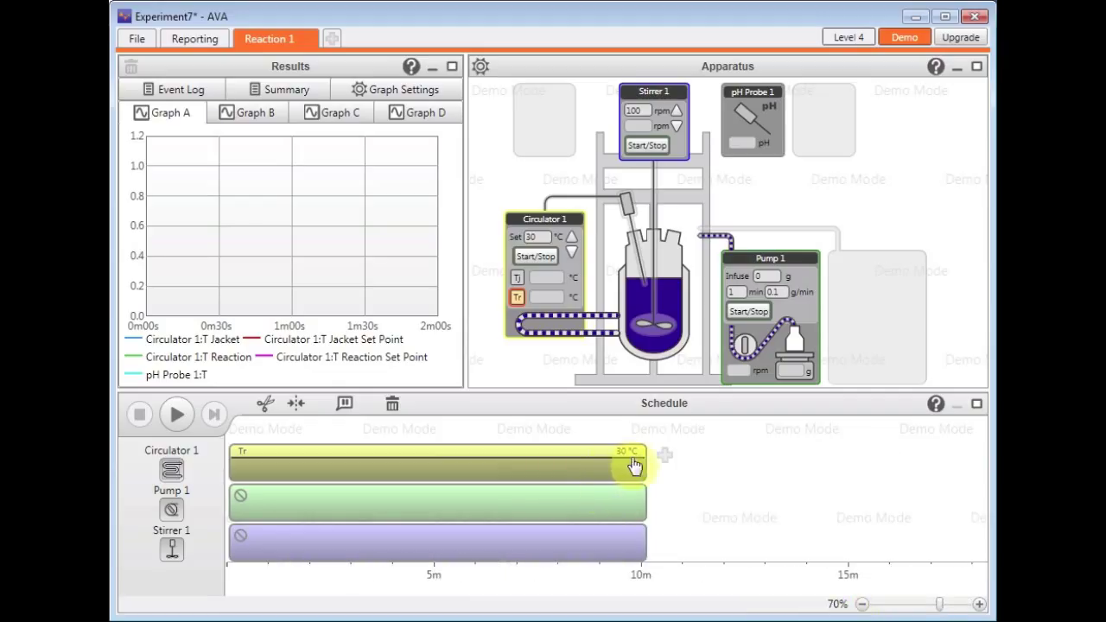
left_click_drag(813, 477, 845, 480)
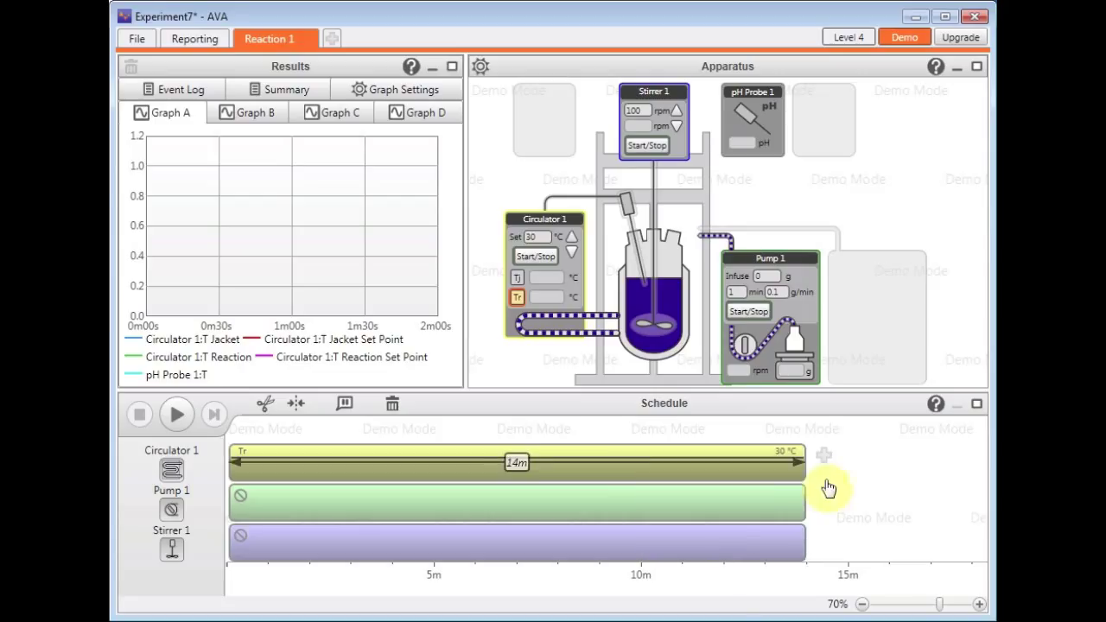
Step: Set the stirrer step speed to 180 rpm
left_click(691, 537)
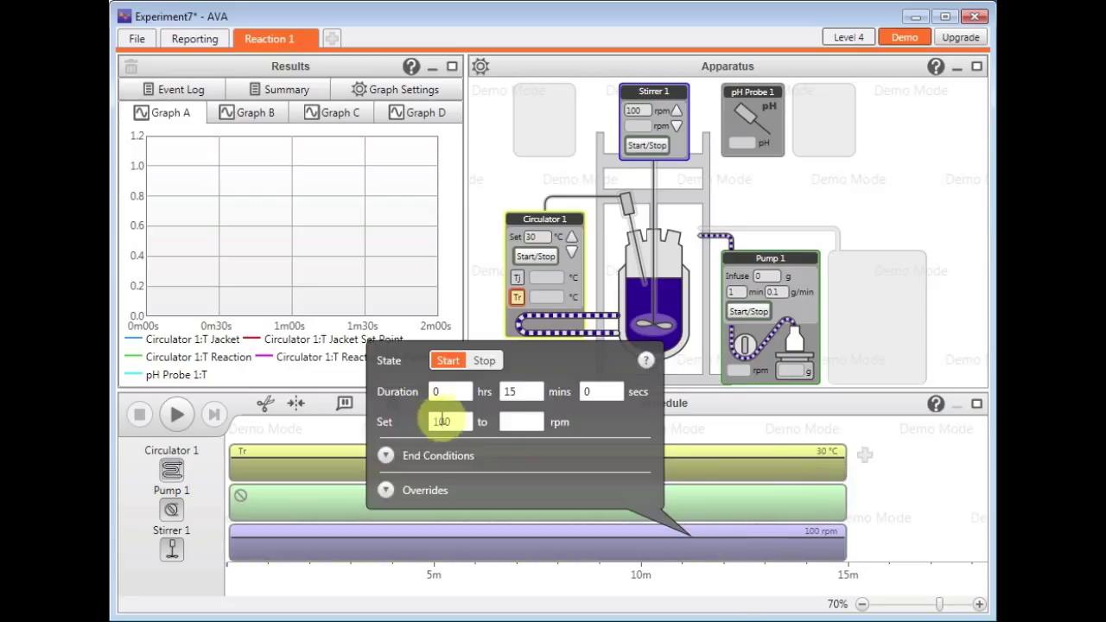
double_click(444, 422)
type("180")
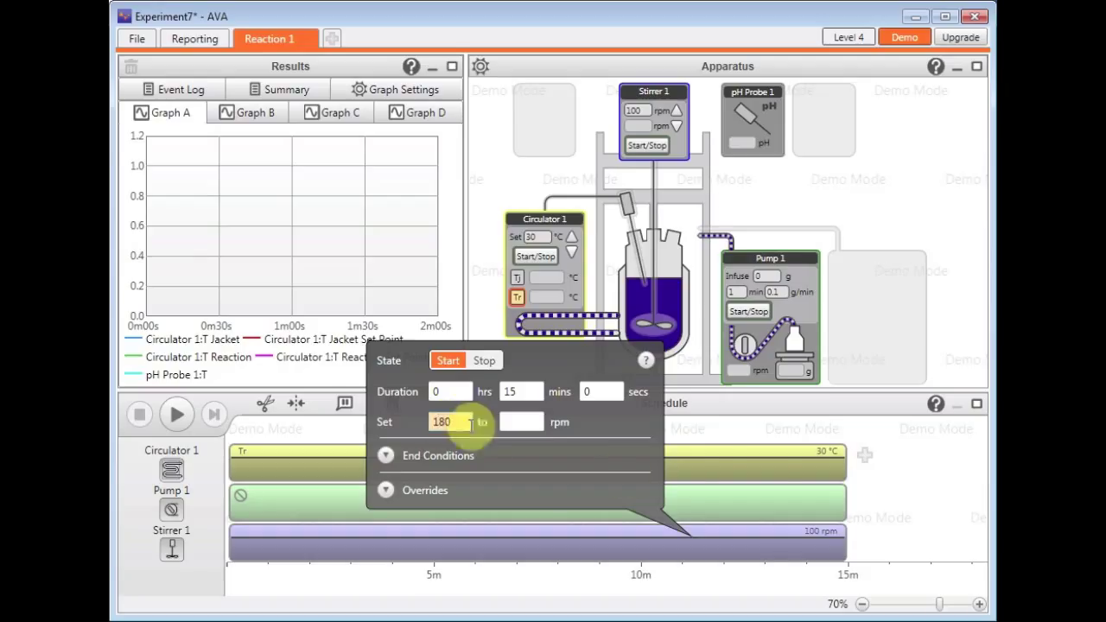
left_click(713, 439)
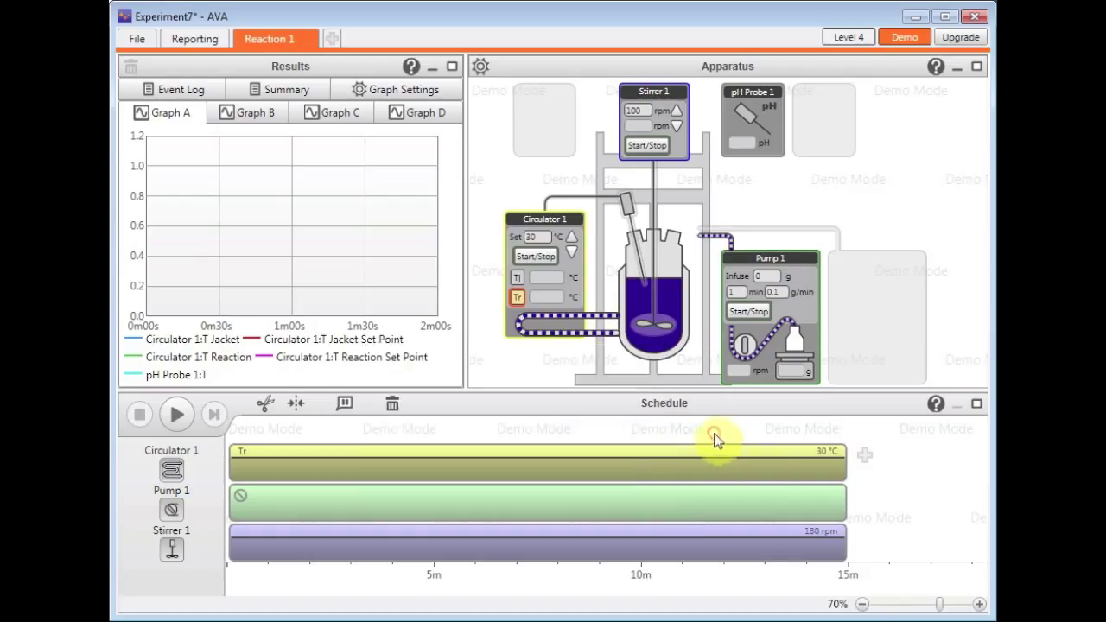
left_click(861, 604)
left_click(862, 603)
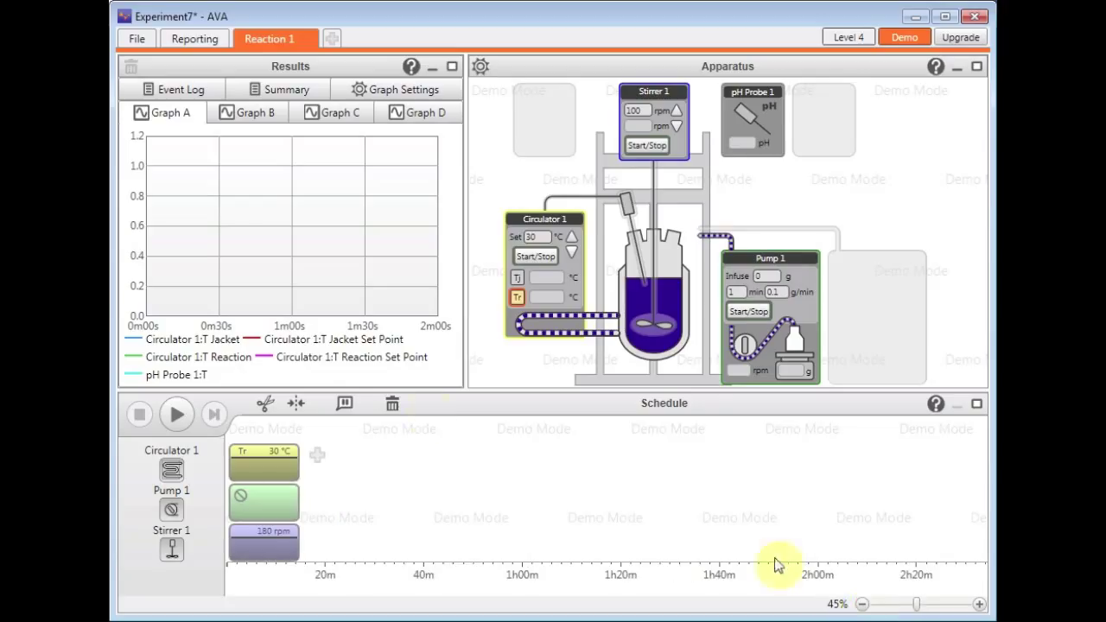
Step: Add a circulator step ramping from 30 °C to 80 °C
left_click(318, 461)
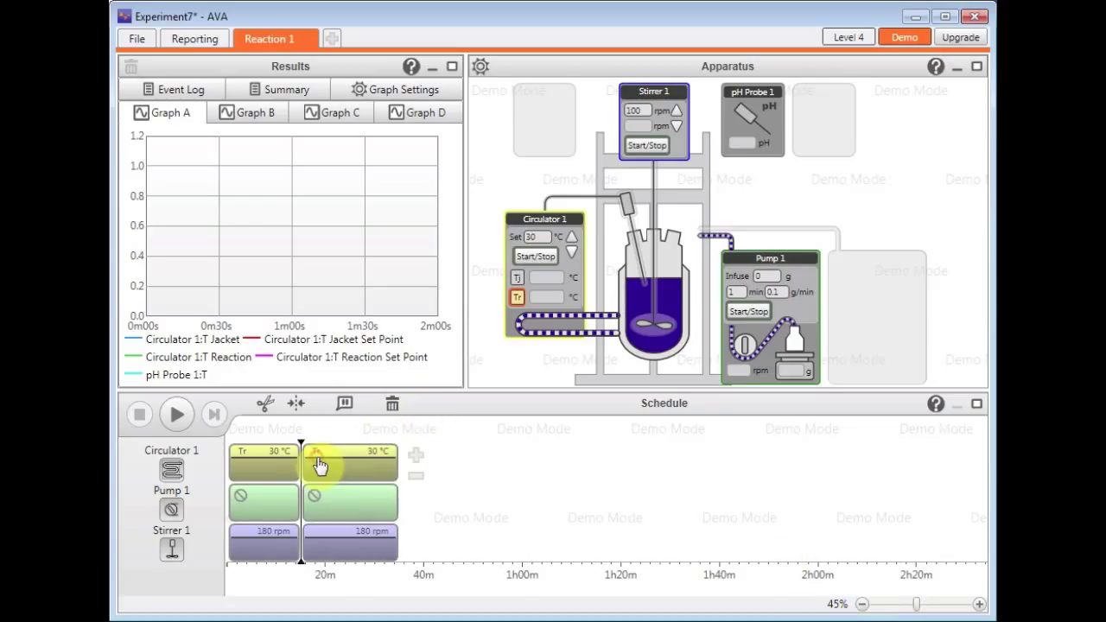
left_click(364, 467)
left_click(553, 351)
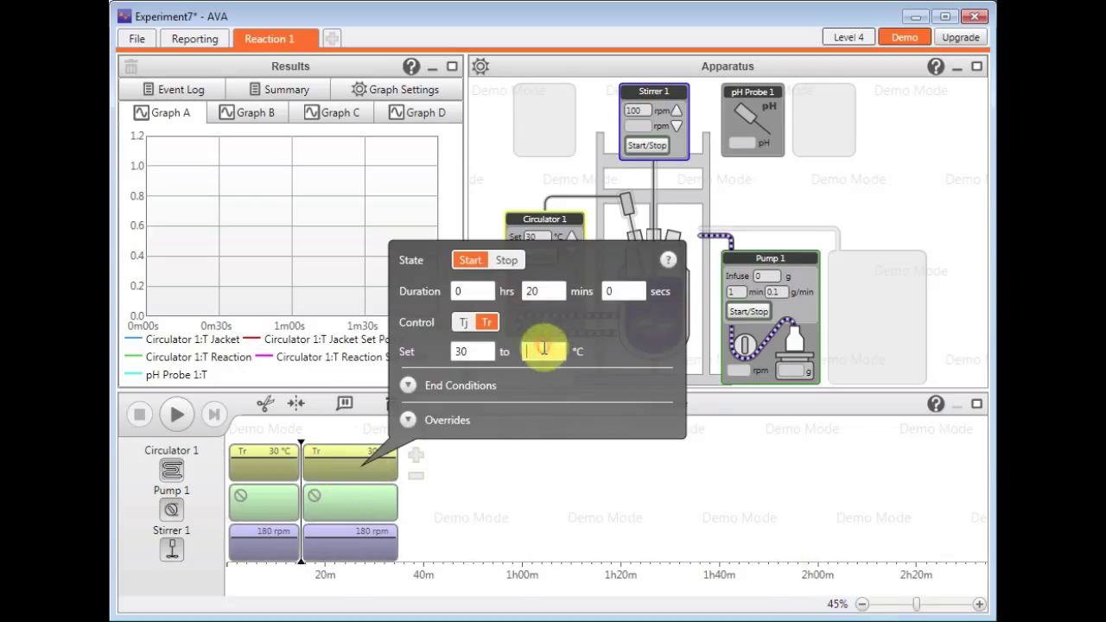
type("80")
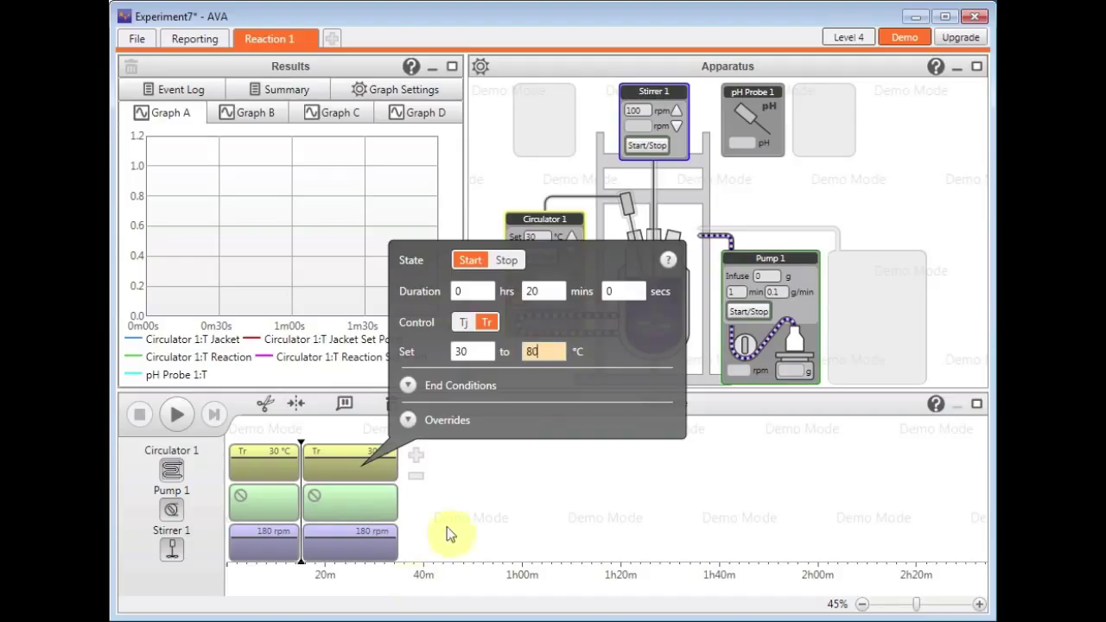
left_click(446, 527)
Step: Add an 80 °C hold and an 80→30 °C ramp, lengthening the hold to about 1h50m
left_click(416, 458)
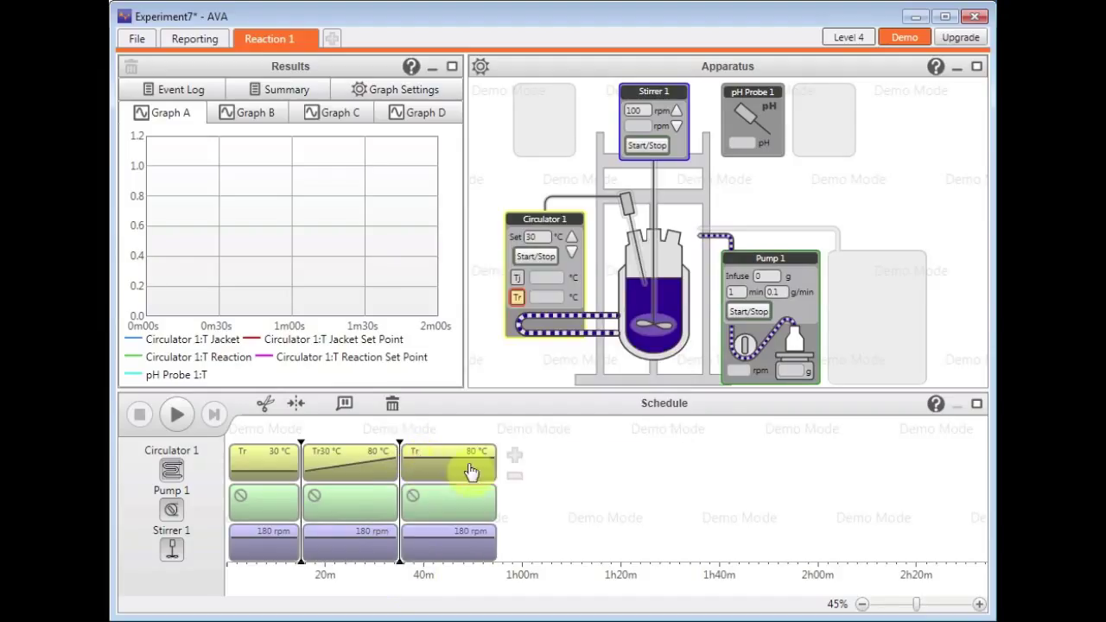
left_click(514, 457)
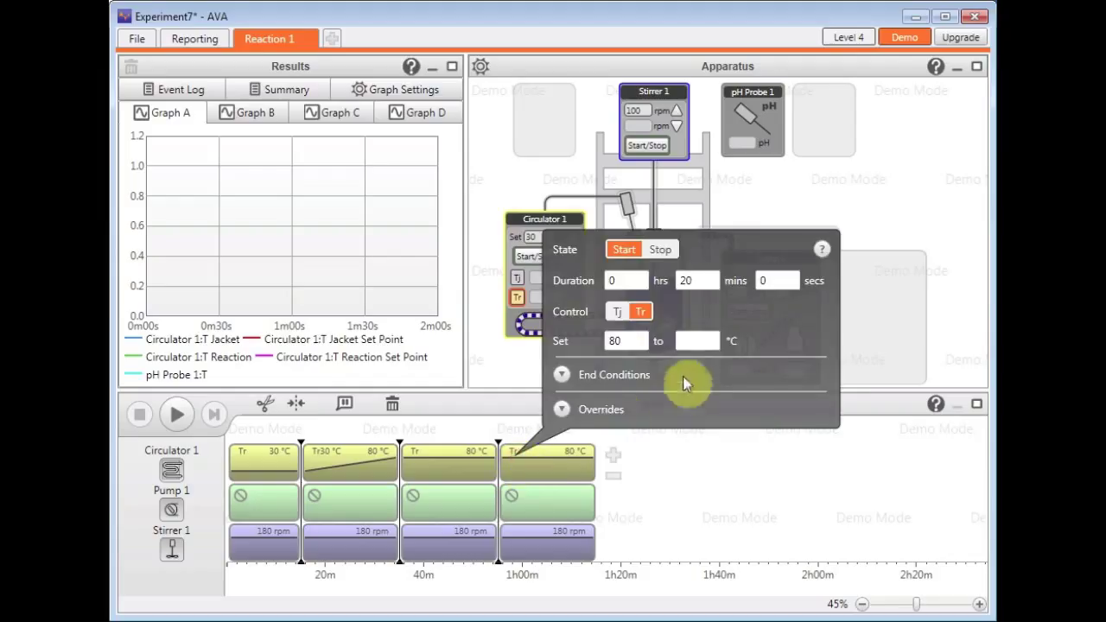
left_click(697, 345)
type("30")
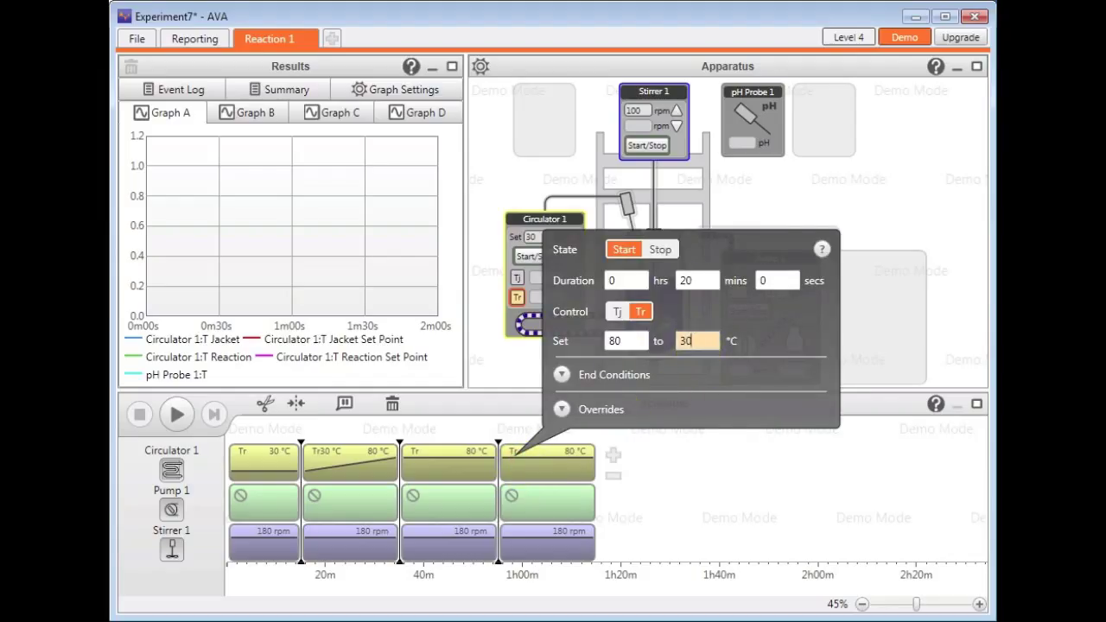
left_click(704, 474)
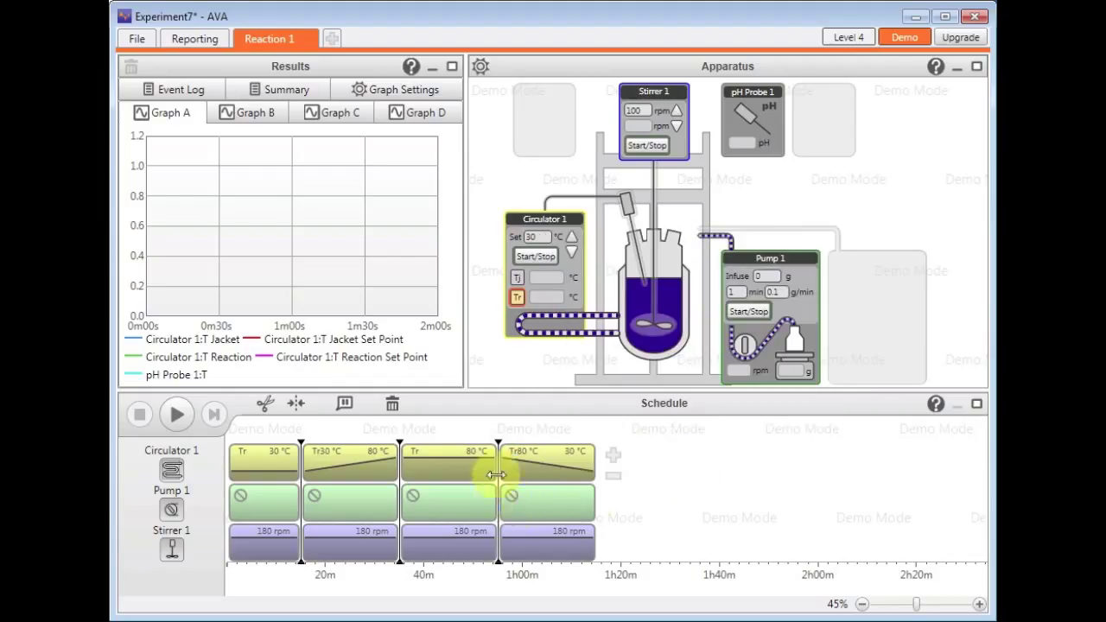
left_click_drag(499, 477, 741, 478)
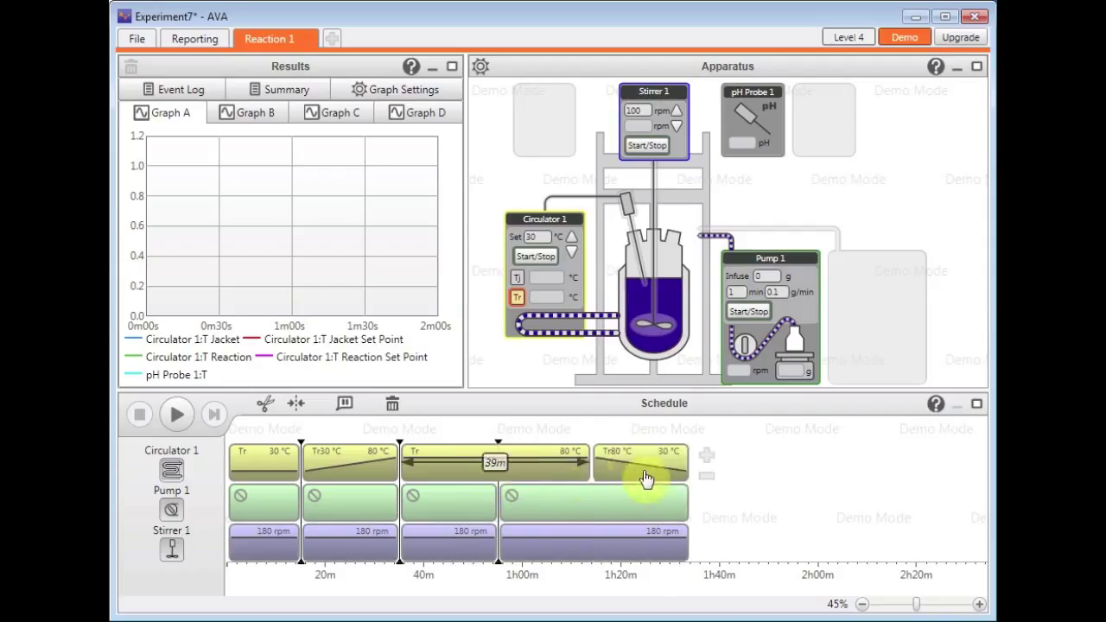
left_click_drag(742, 478, 769, 475)
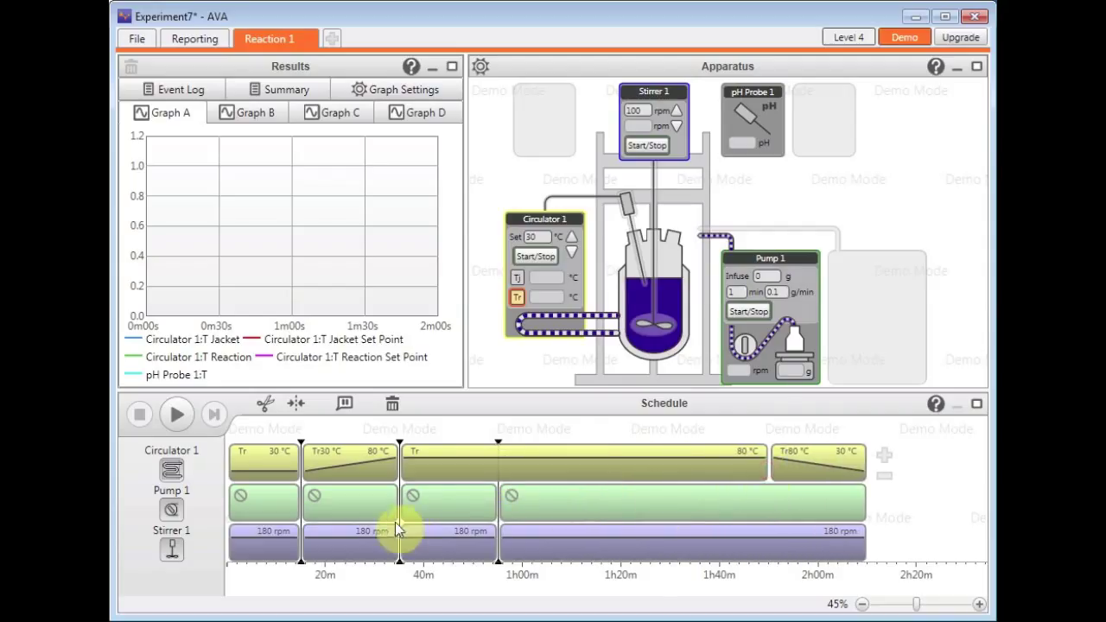
Step: Set the third Pump 1 step to add 75 g
left_click(459, 511)
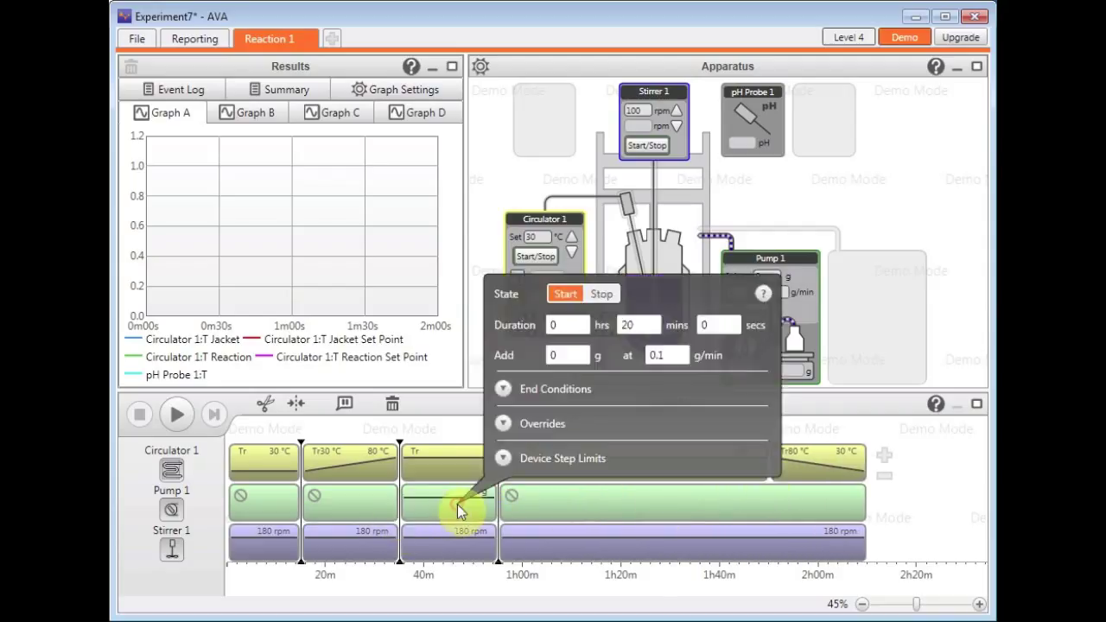
double_click(571, 360)
type("75")
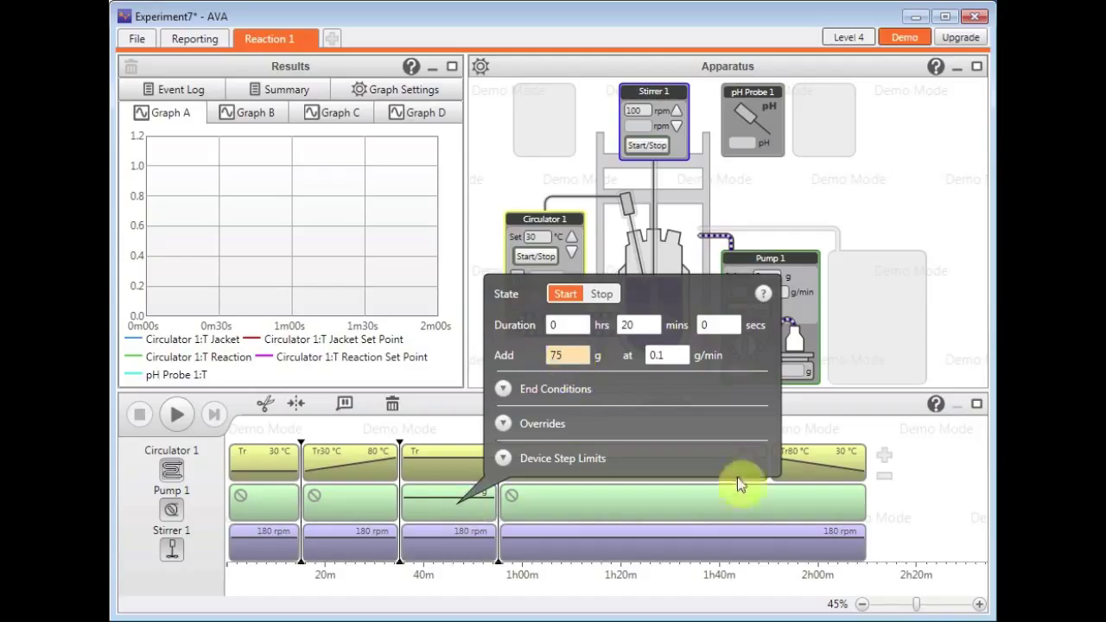
left_click(974, 528)
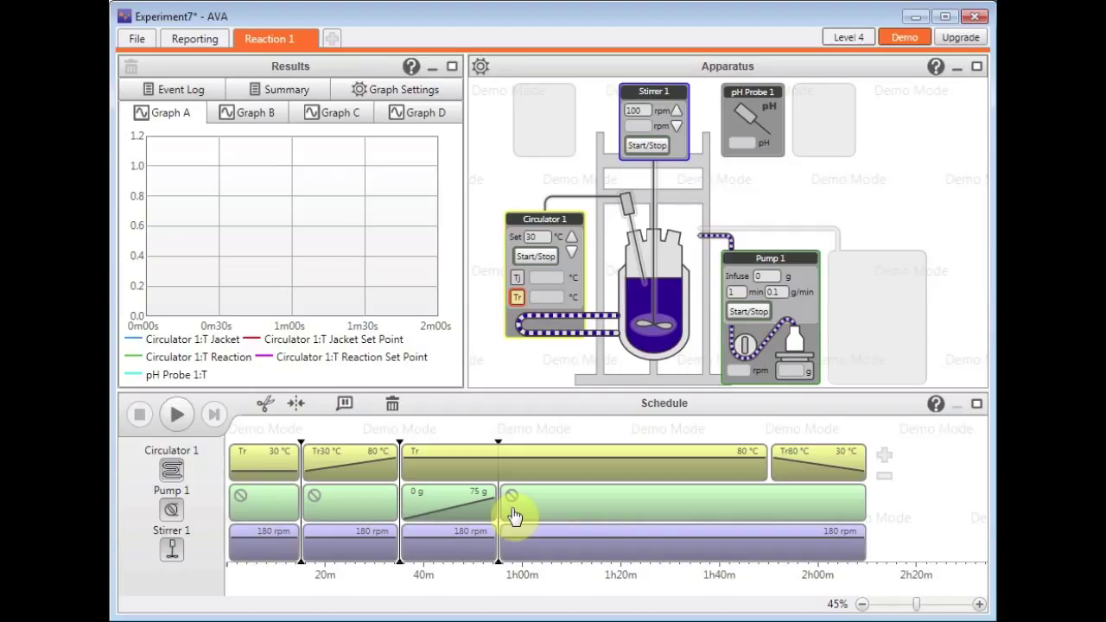
Step: Run the full schedule and show which variables each graph plots
left_click(177, 414)
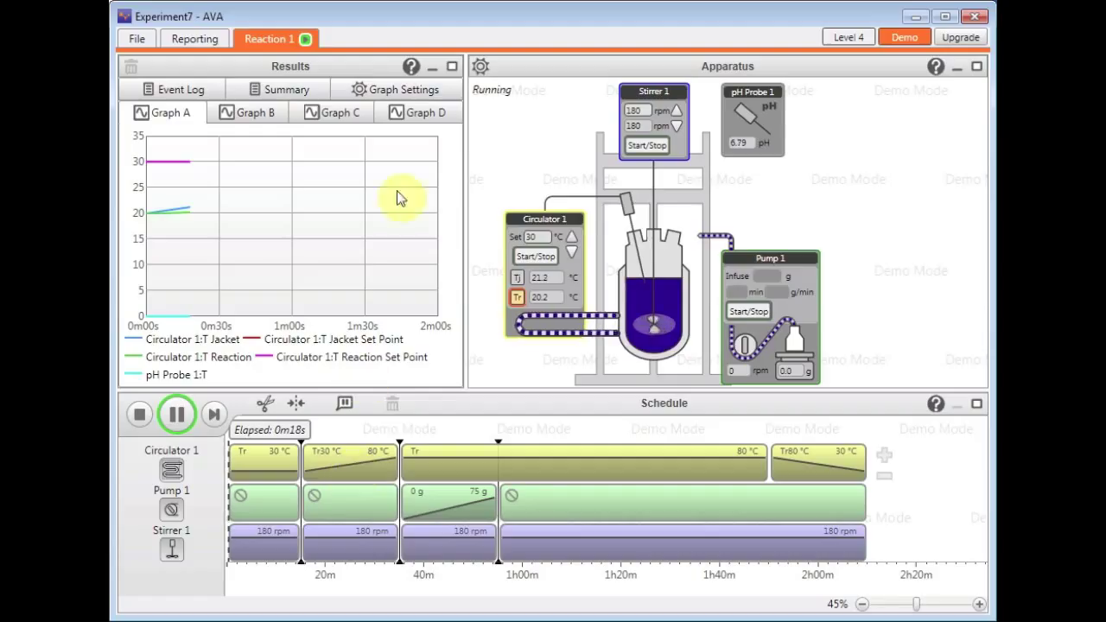
left_click(396, 89)
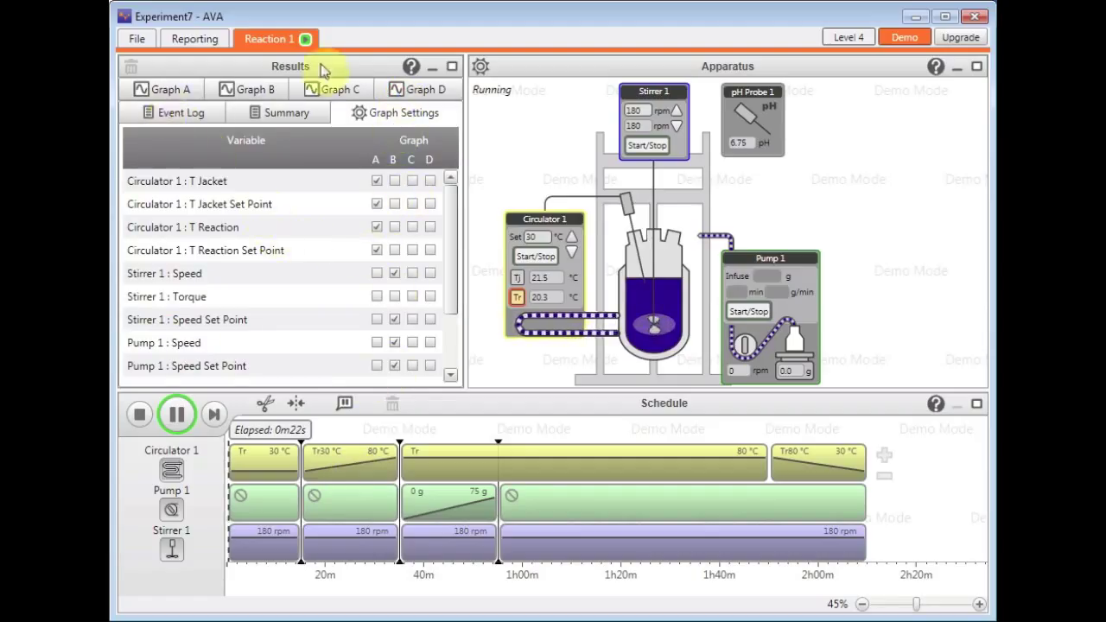
Step: Add the comment 'all ok' on the Event Log tab of Graph Settings
left_click(211, 117)
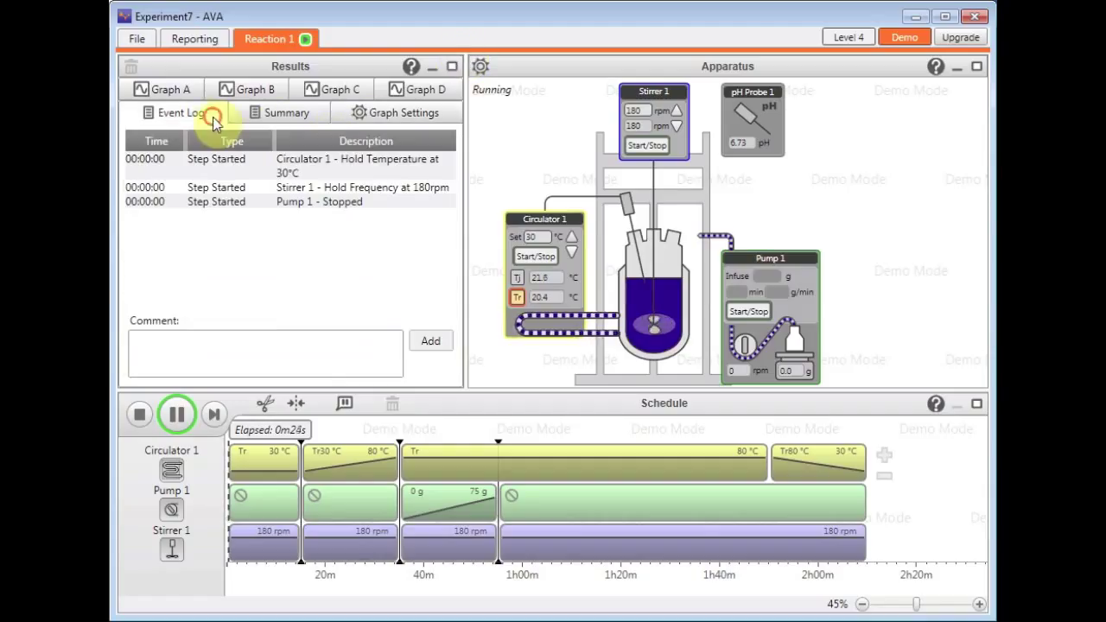
left_click(277, 337)
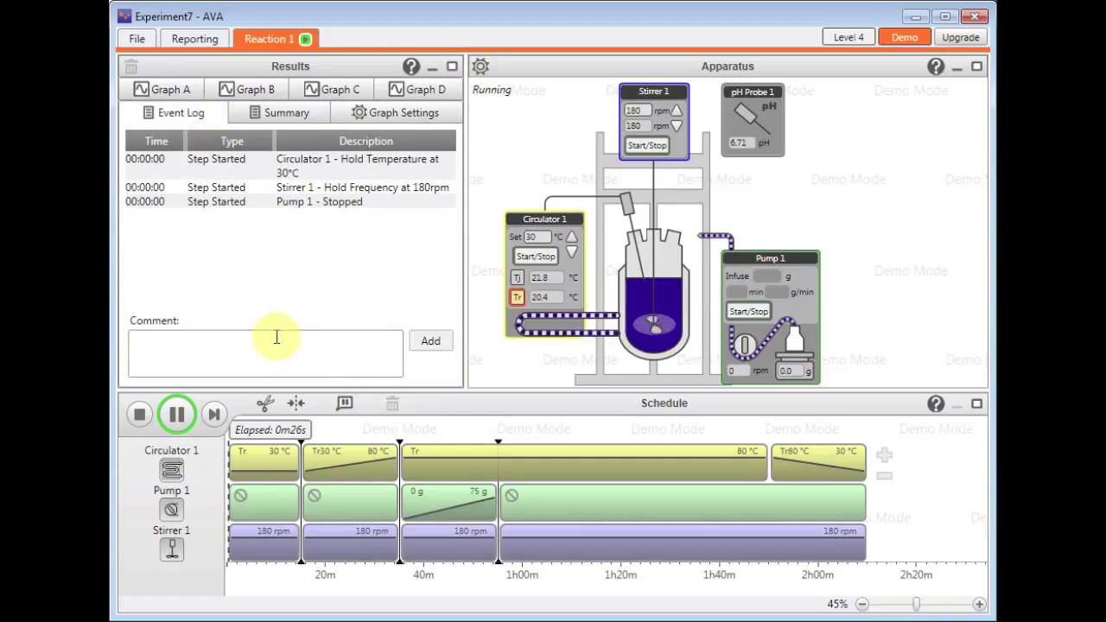
type("all ok")
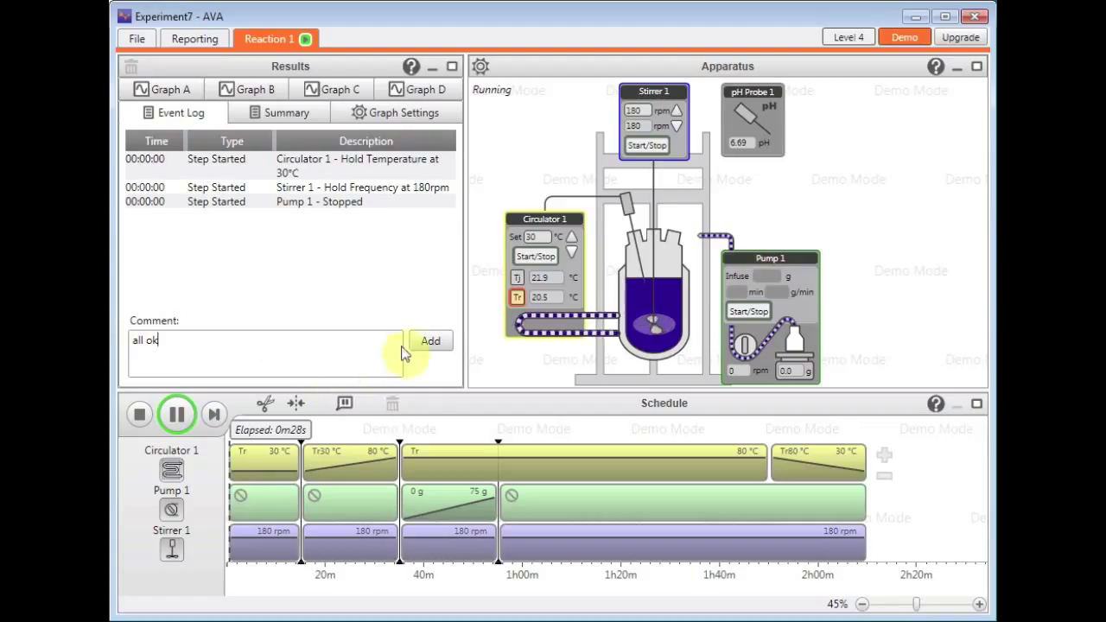
left_click(426, 343)
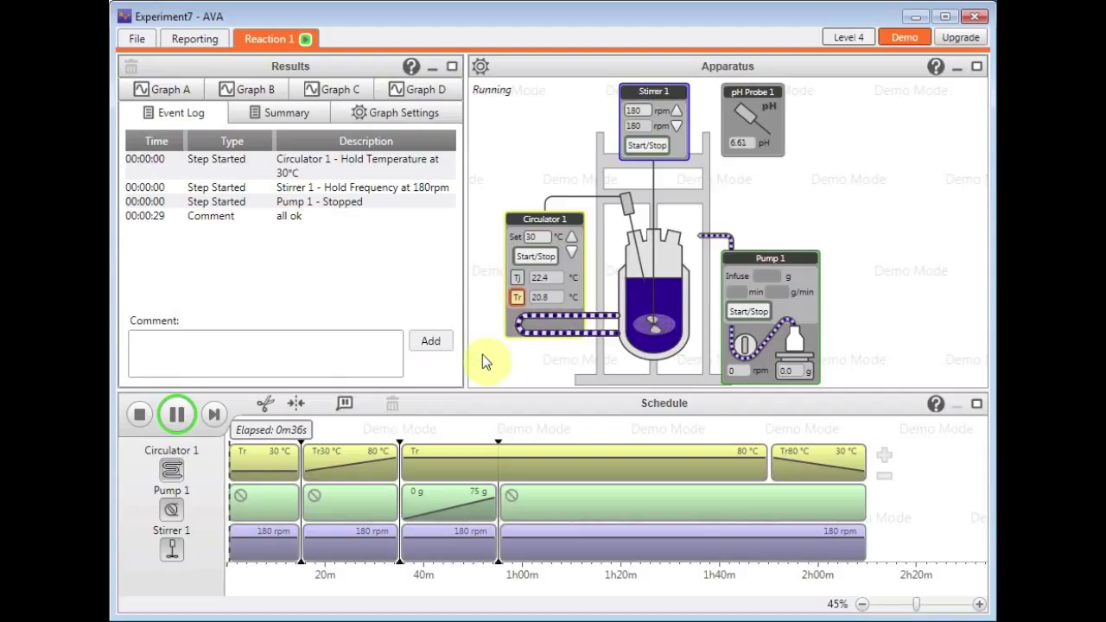
Step: Skip the first 30 °C step and place pause message 'add x' near the 30→80 °C ramp's end
left_click(213, 417)
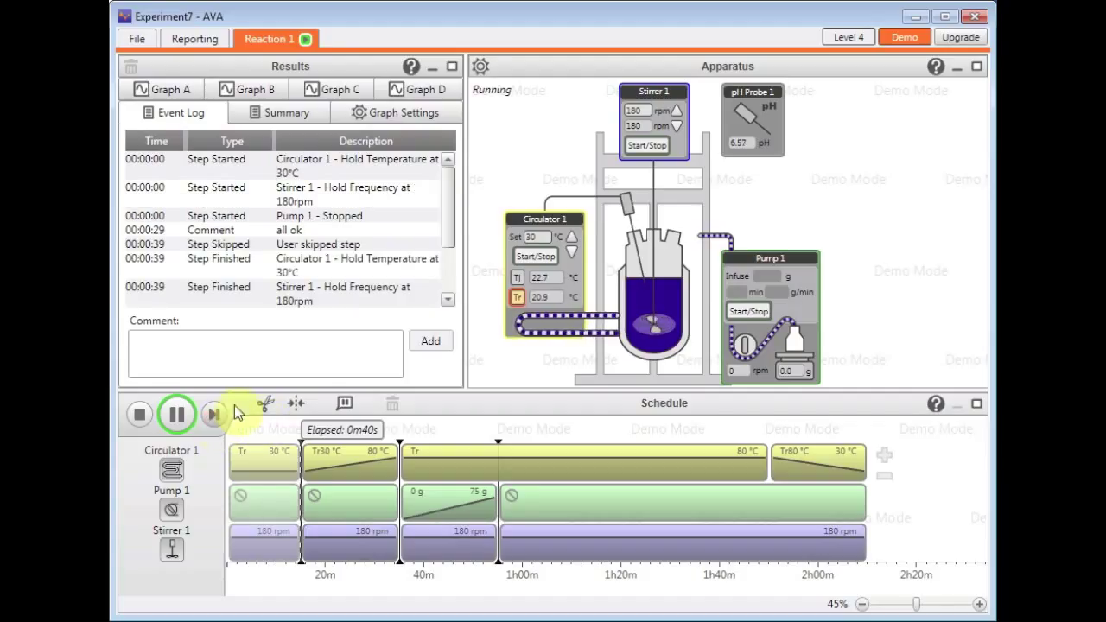
left_click(344, 402)
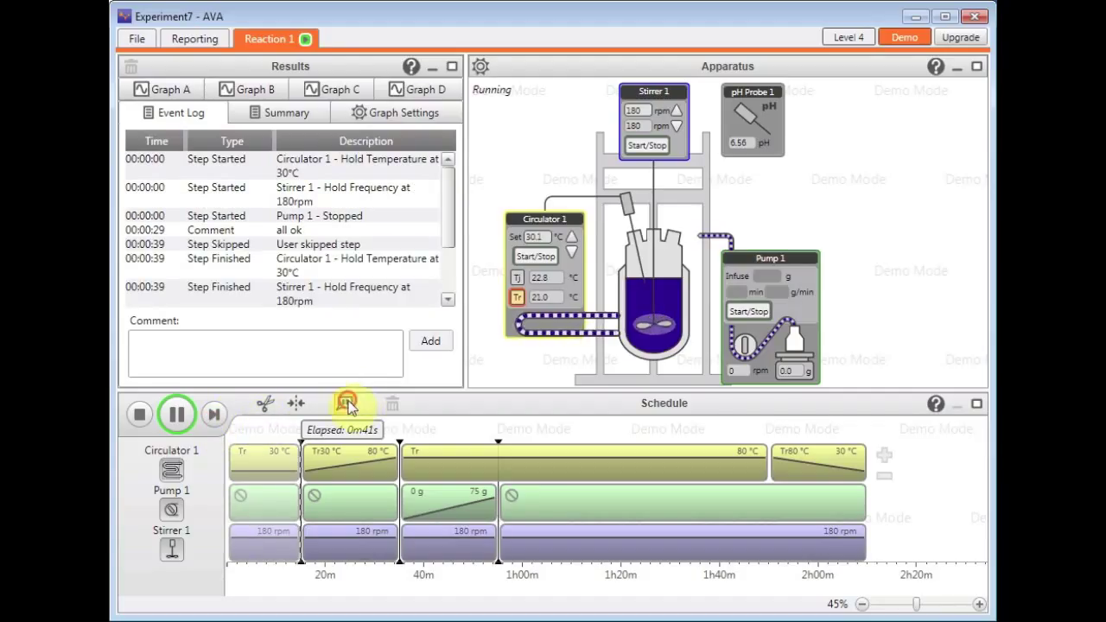
left_click(380, 463)
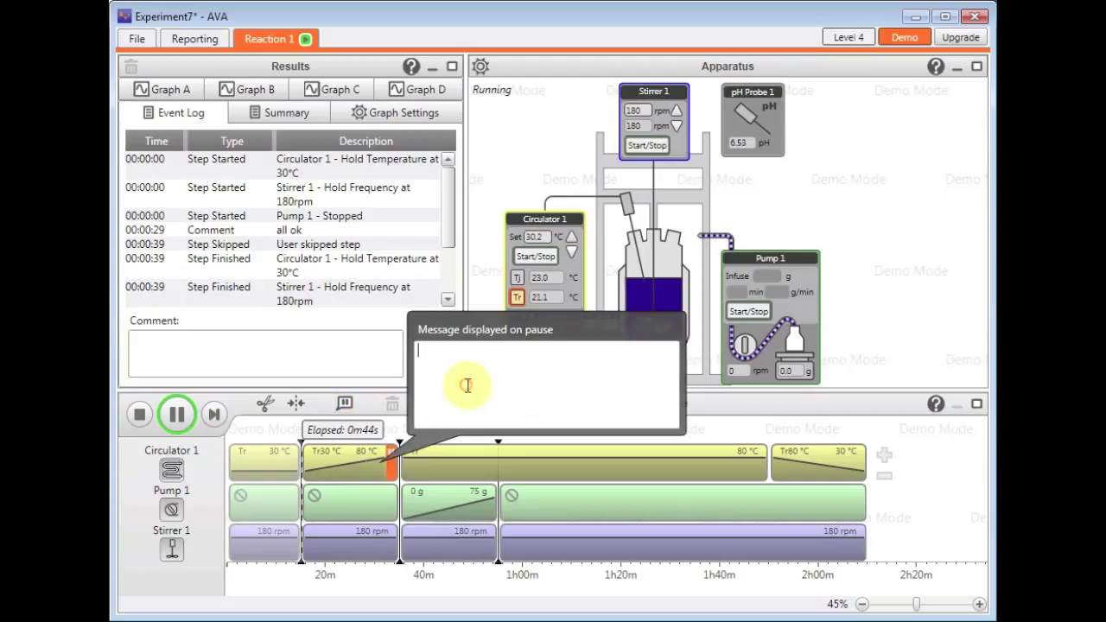
type("add x")
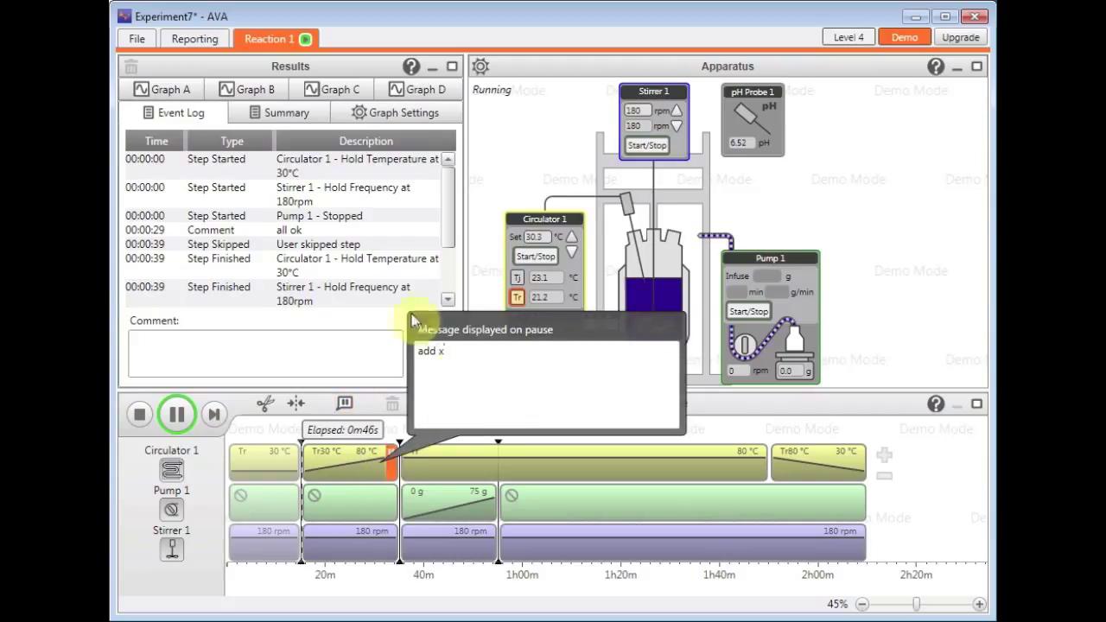
left_click(488, 264)
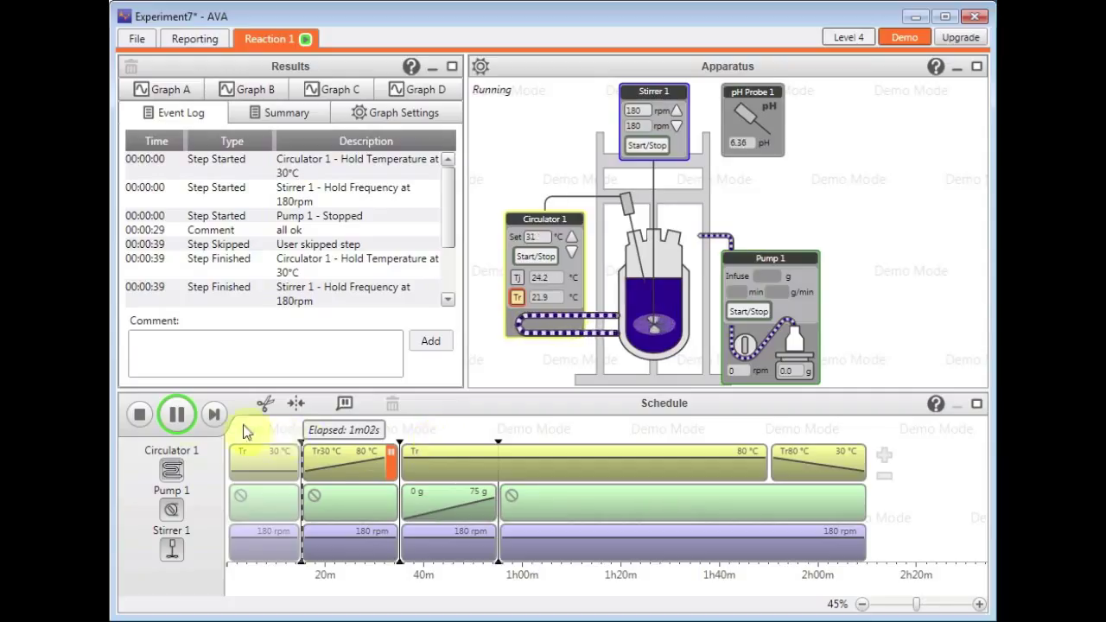
Step: Stop the run, review the report preview of schedules and graphs, then return to Reaction 1
left_click(139, 413)
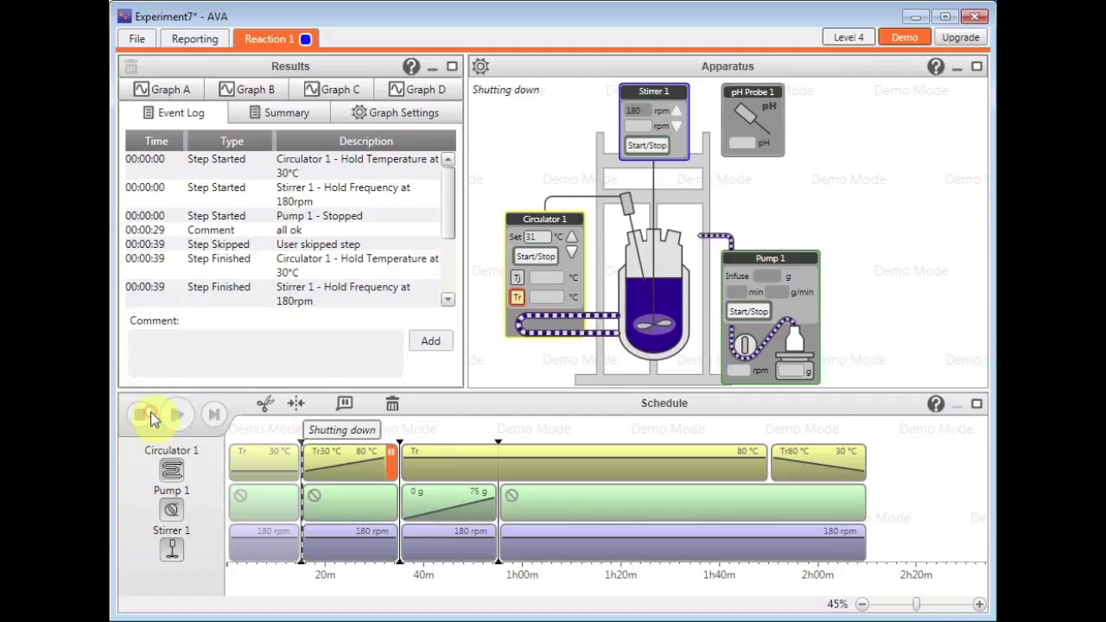
left_click(191, 45)
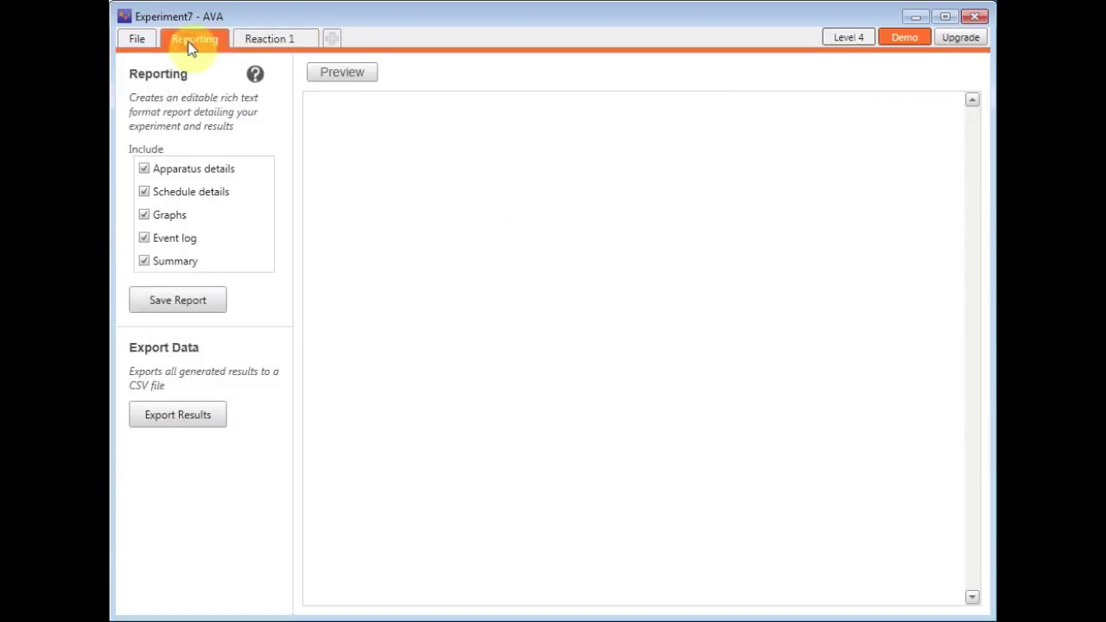
left_click(345, 71)
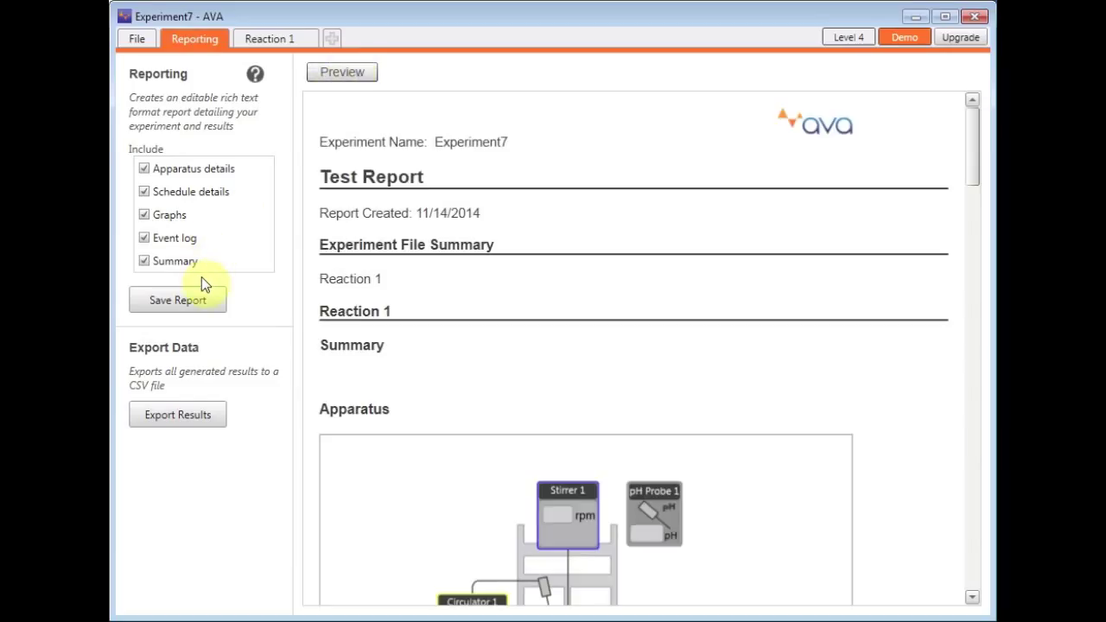
left_click_drag(971, 129, 969, 299)
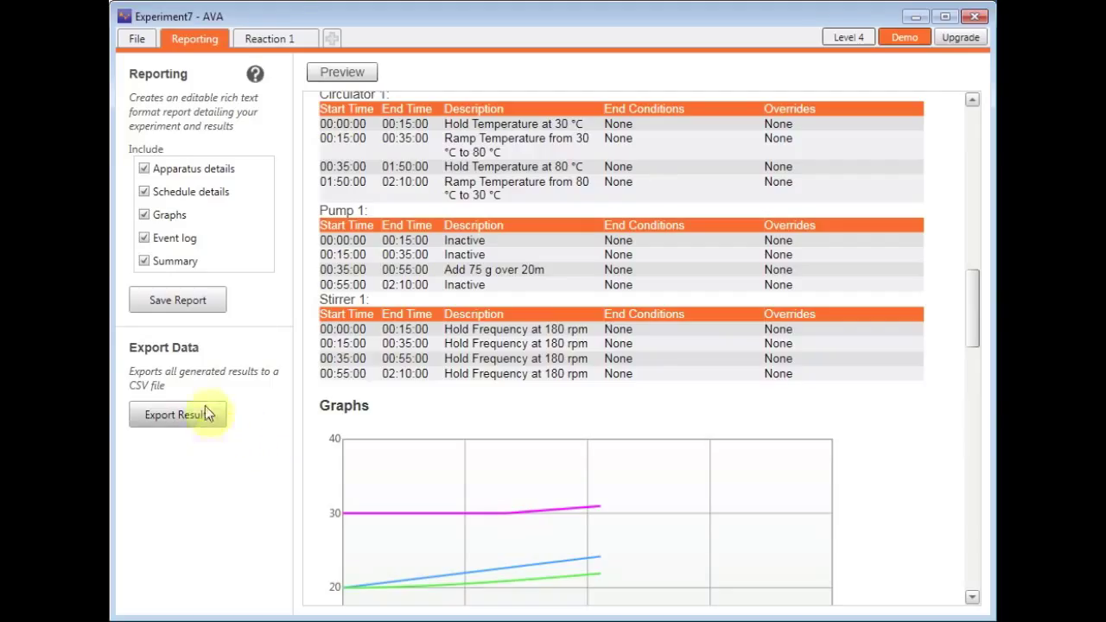
left_click(269, 39)
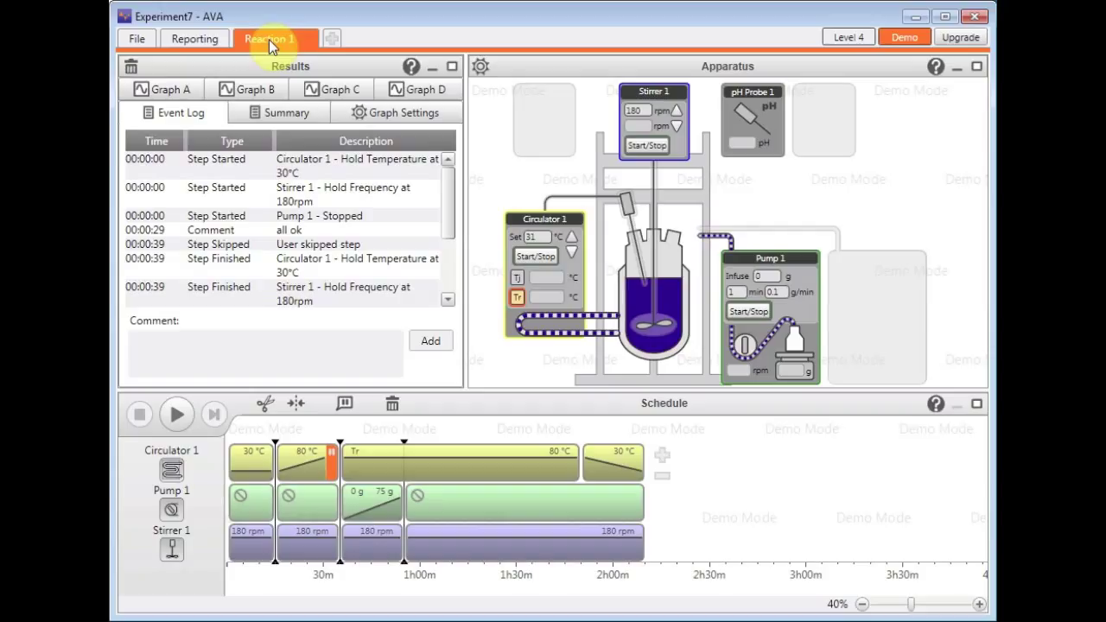
Step: Open the File page listing recent experiments Experiment1 through Experiment4
left_click(137, 39)
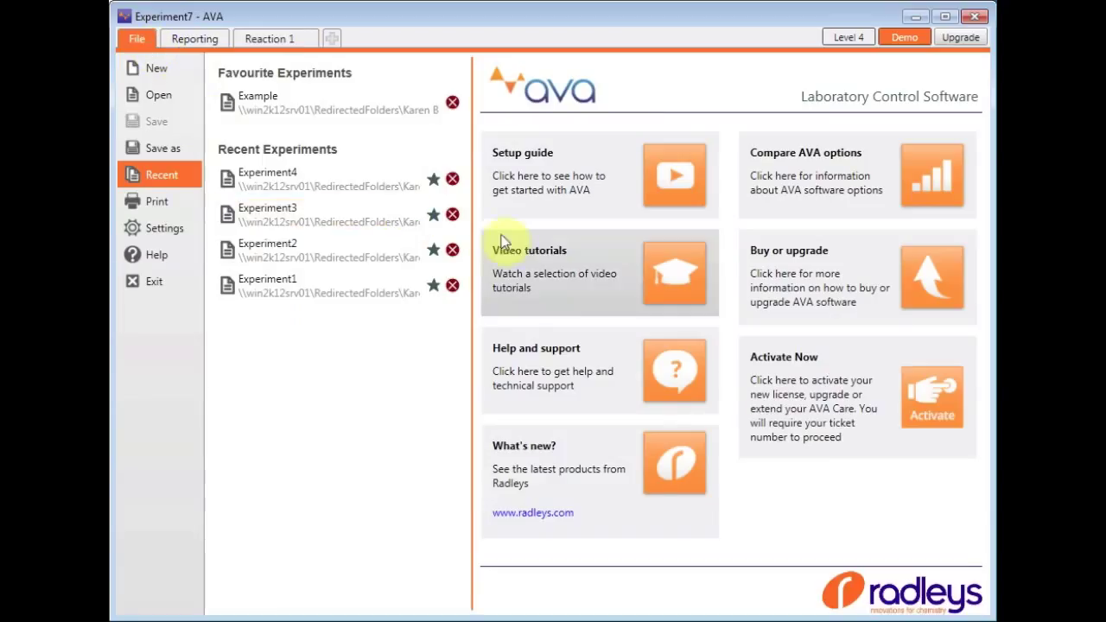